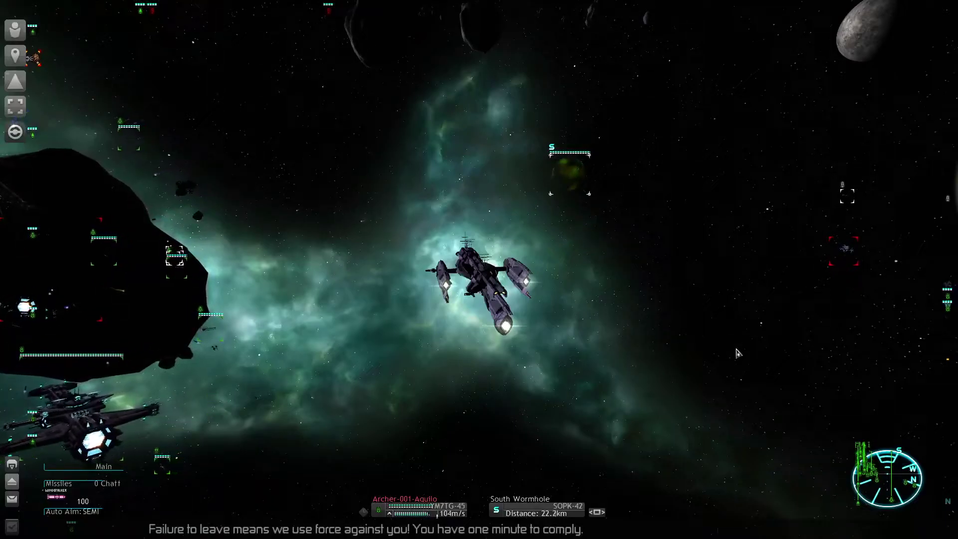
# Inspect Split Battle Groups Raptor and Taipan, Trader Lambda 001 and Argon Border Patrol on Tkr's Deprivation's sector map.
pyautogui.rightClick(572, 169)
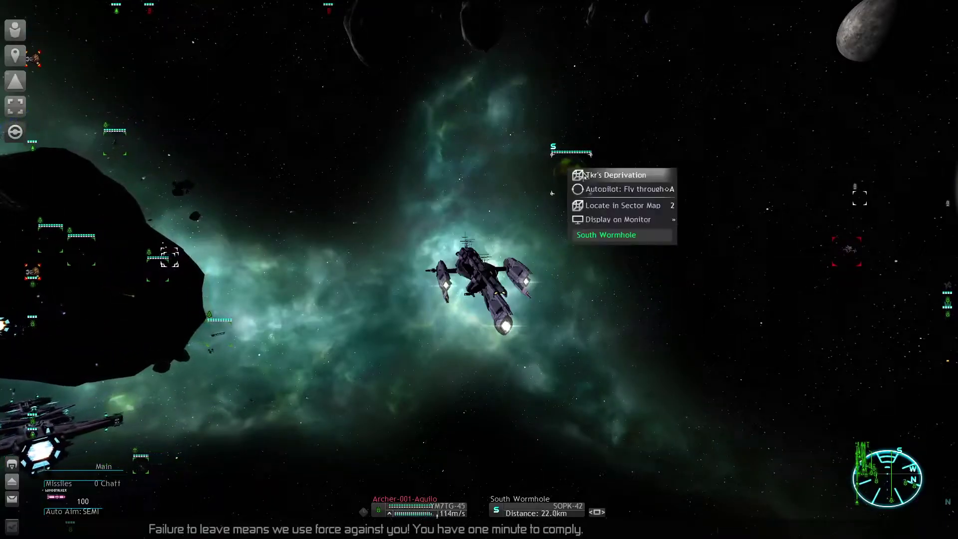
pyautogui.click(615, 205)
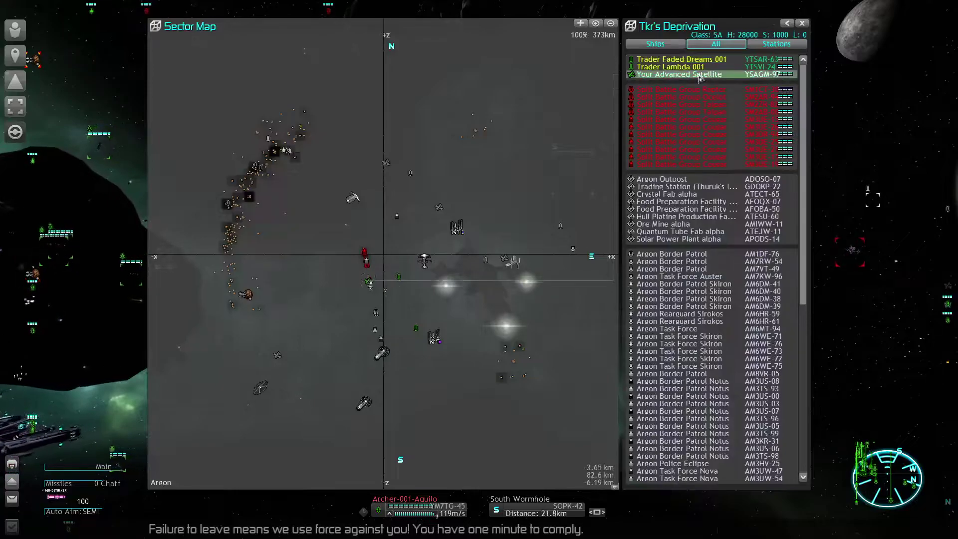
pyautogui.click(687, 90)
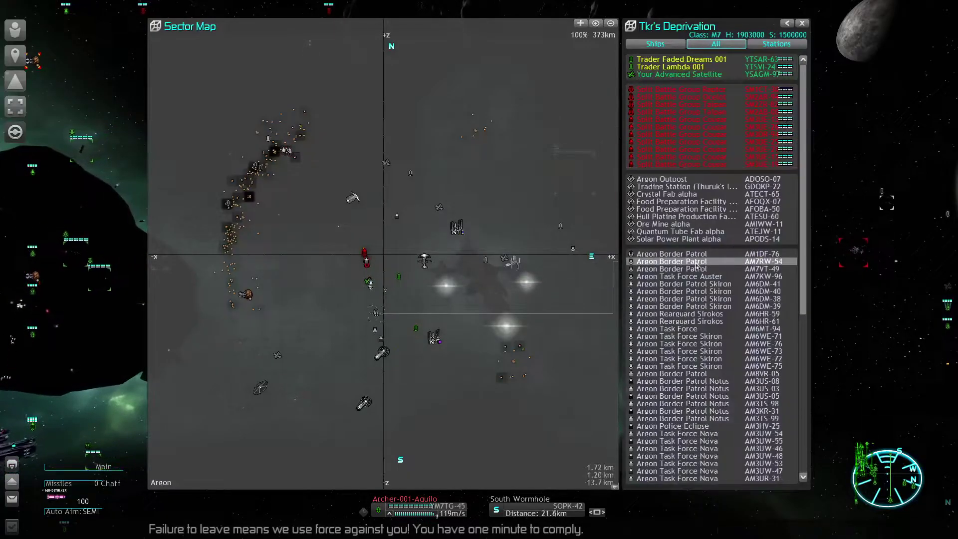
pyautogui.click(695, 68)
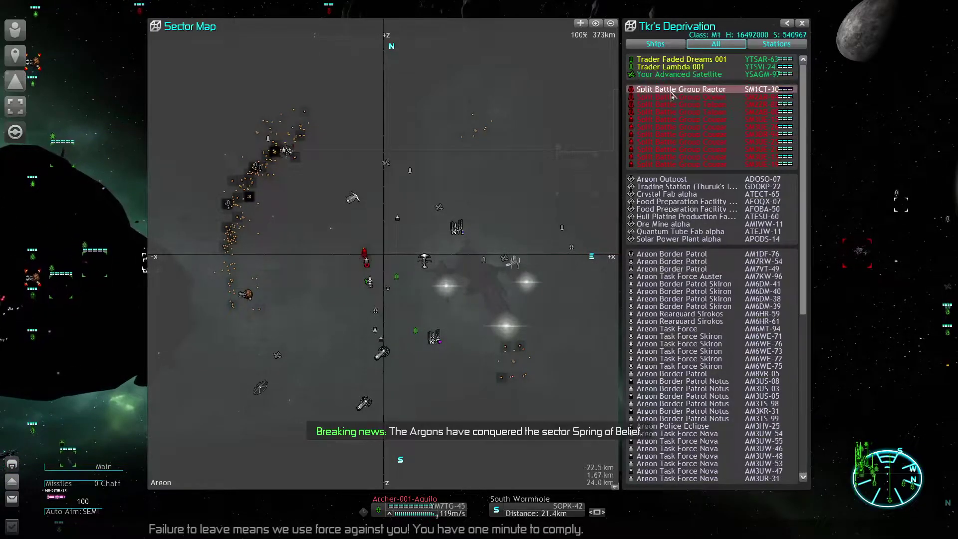
pyautogui.click(672, 112)
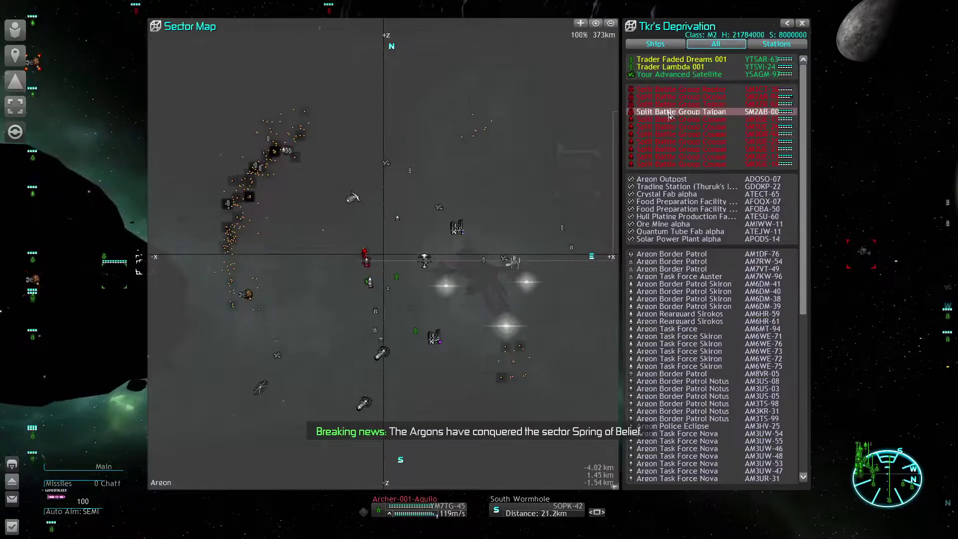
pyautogui.scroll(-2, 674, 300)
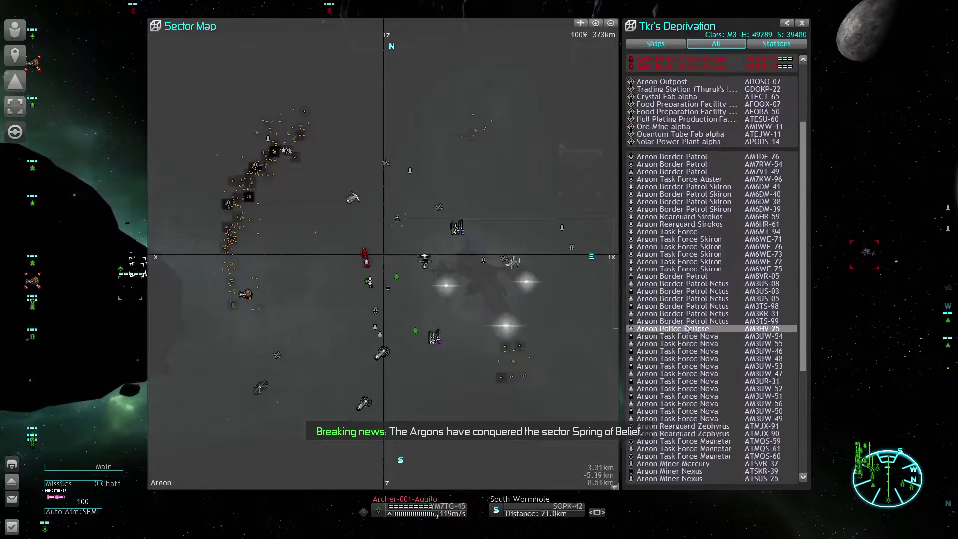
pyautogui.click(674, 329)
pyautogui.scroll(3, 676, 330)
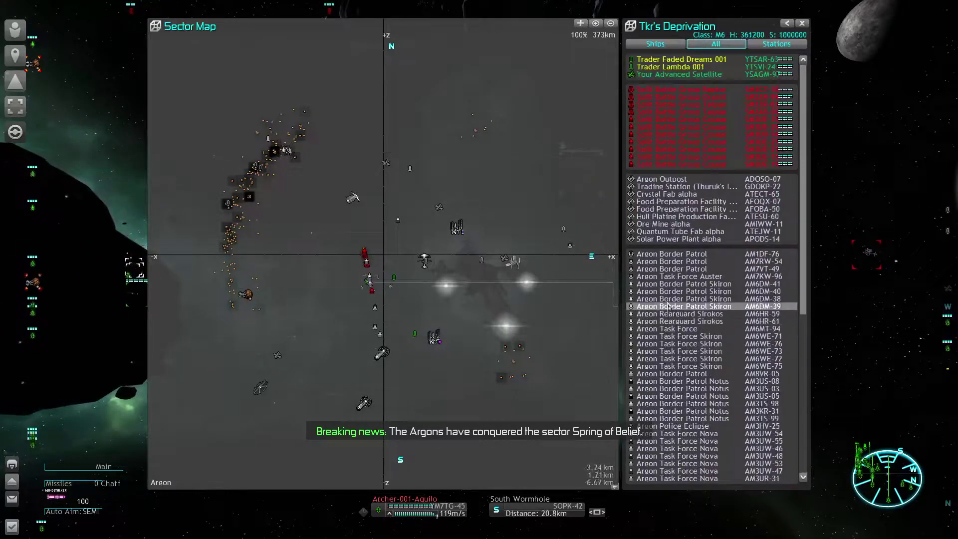
pyautogui.click(690, 92)
pyautogui.press('Escape')
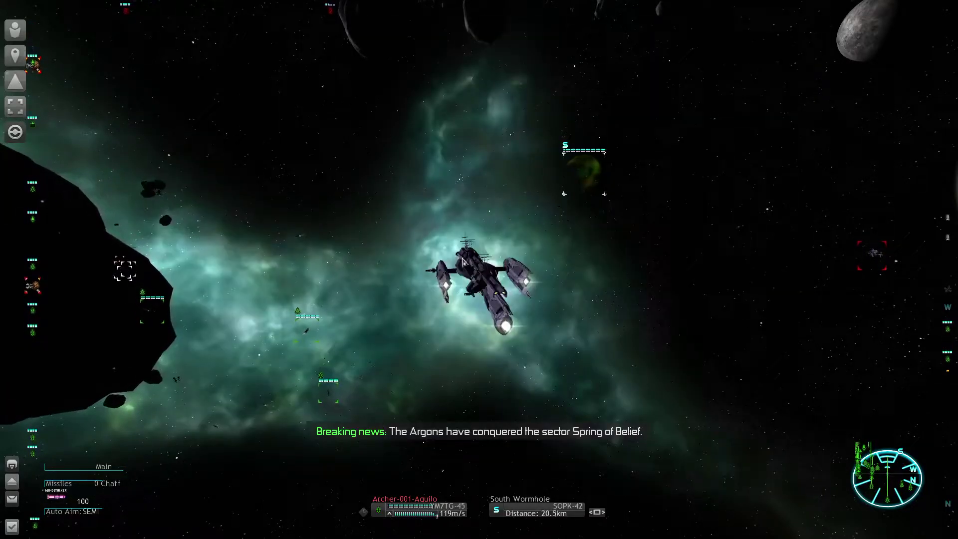
# Orbit around the fleet near the asteroid, then return to the external view of own ship.
pyautogui.press('F3')
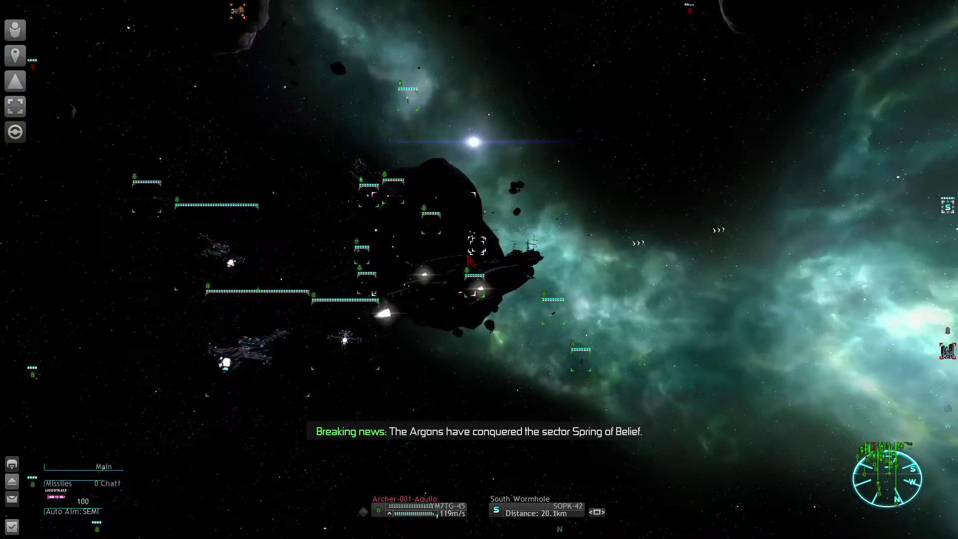
pyautogui.moveTo(479, 269); pyautogui.dragTo(300, 270)
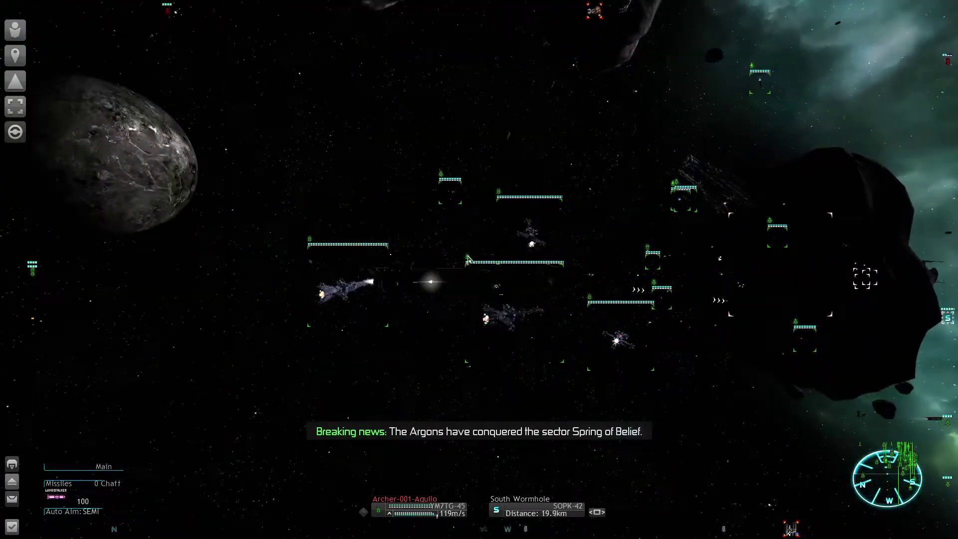
pyautogui.moveTo(468, 258); pyautogui.dragTo(375, 259)
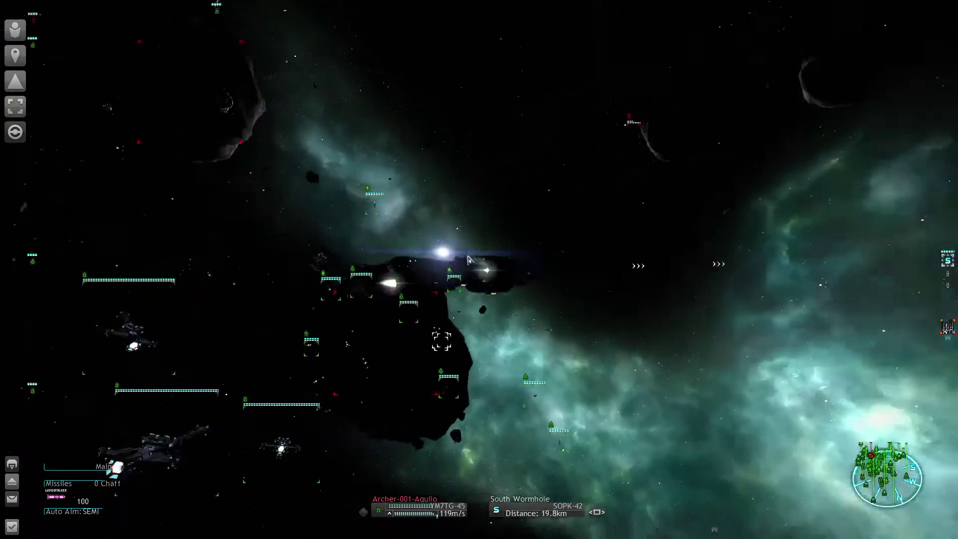
pyautogui.moveTo(468, 259); pyautogui.dragTo(375, 258)
pyautogui.press('F2')
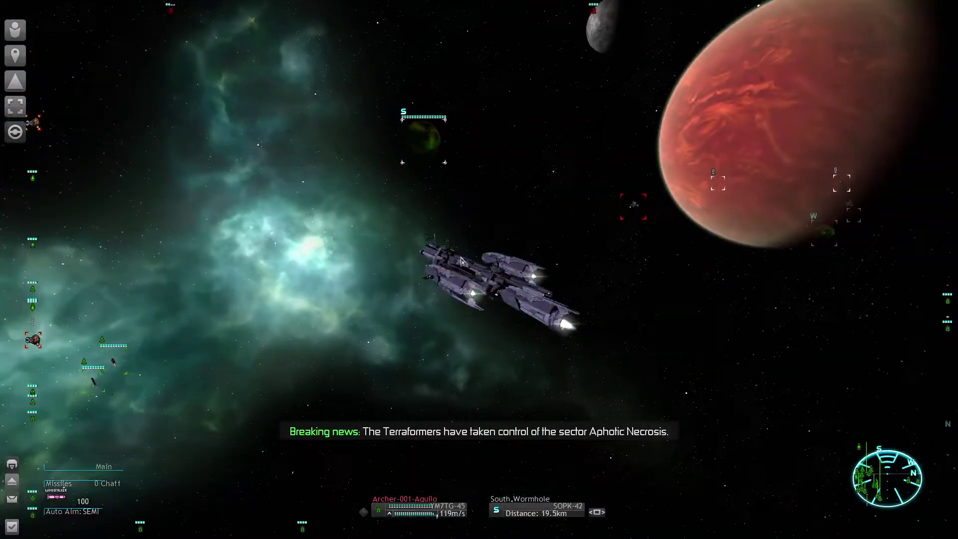
# Browse Dark Waters' sector map from the universe map, zoomed out over the ship cluster.
pyautogui.press('m')
pyautogui.doubleClick(385, 261)
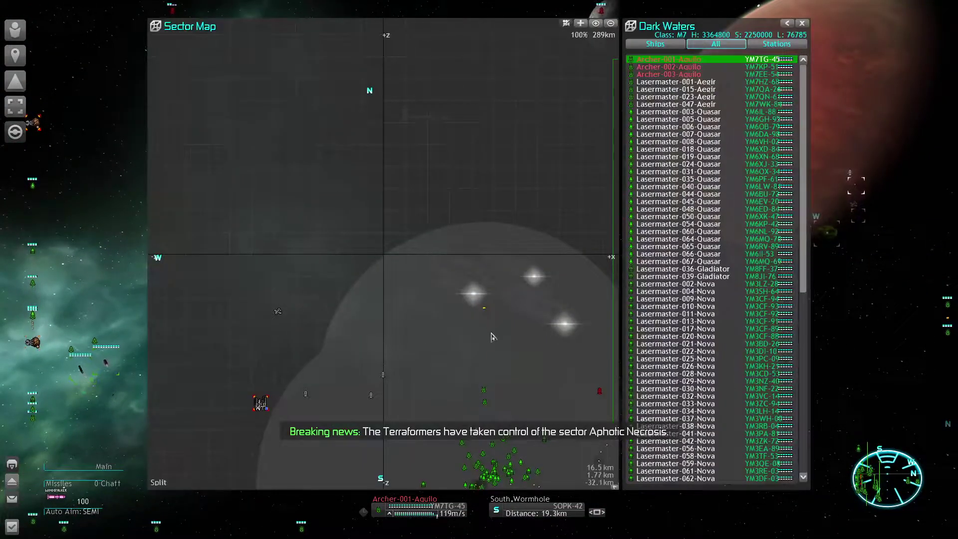
pyautogui.scroll(-1, 492, 337)
pyautogui.press('Down')
pyautogui.press('Down')
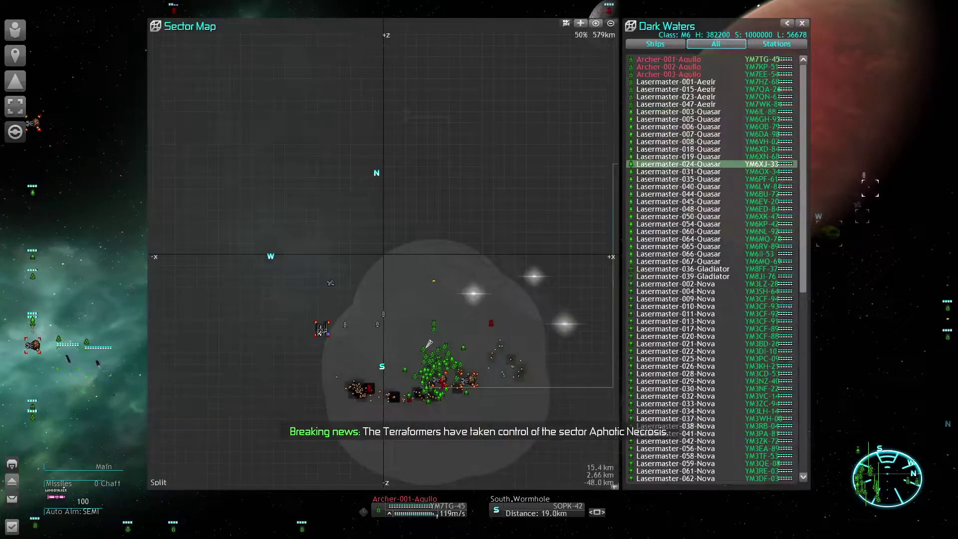
pyautogui.press('Escape')
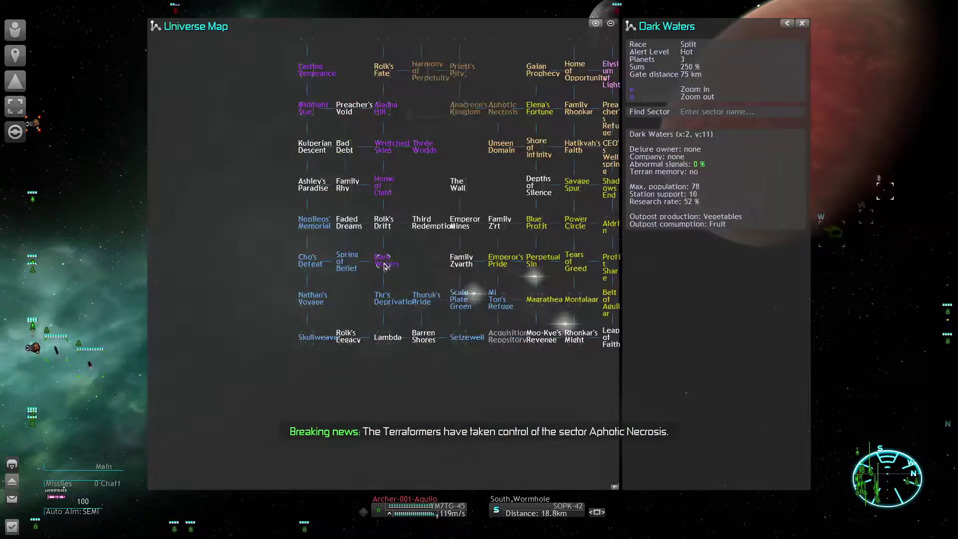
# Check Spring of Belief and Dark Waters again, close both maps, and switch to cockpit view.
pyautogui.click(345, 263)
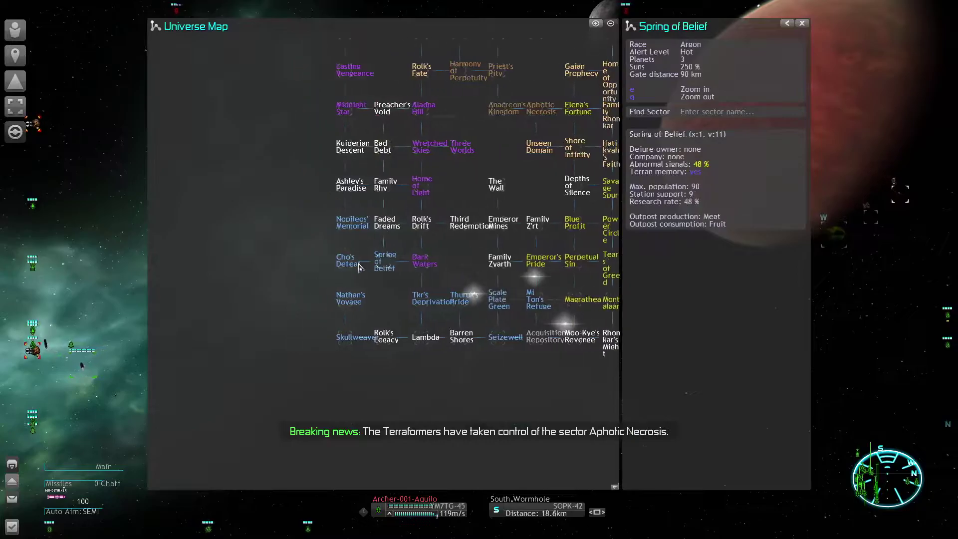
pyautogui.scroll(2, 362, 270)
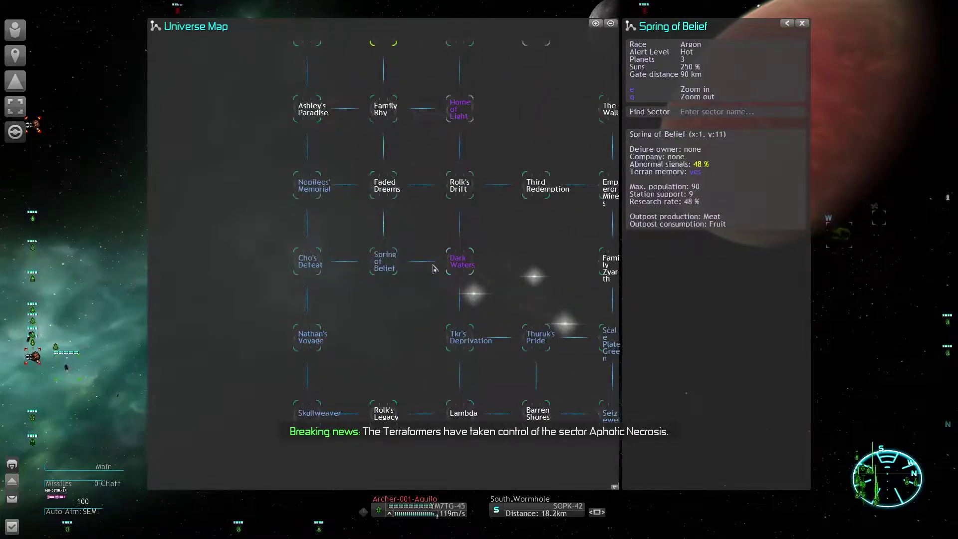
pyautogui.doubleClick(461, 266)
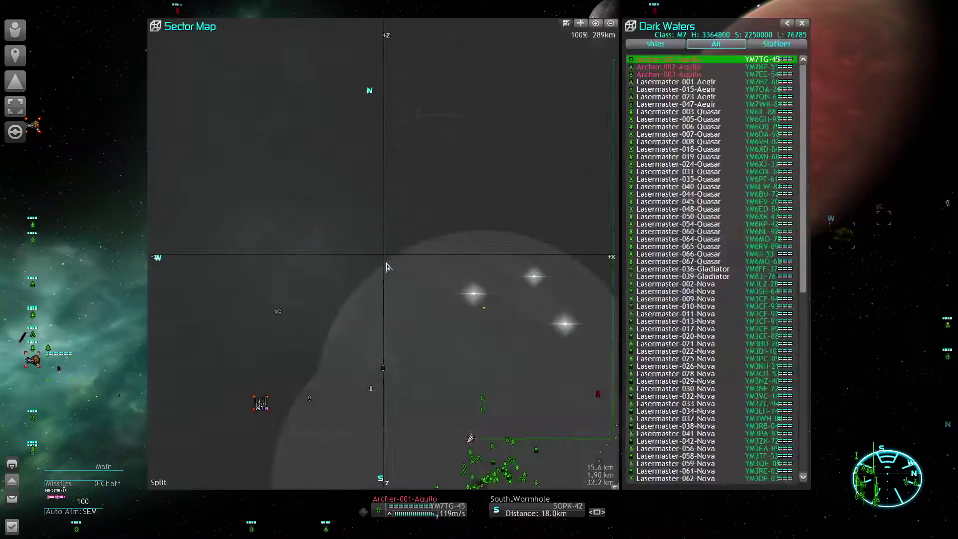
pyautogui.press('Escape')
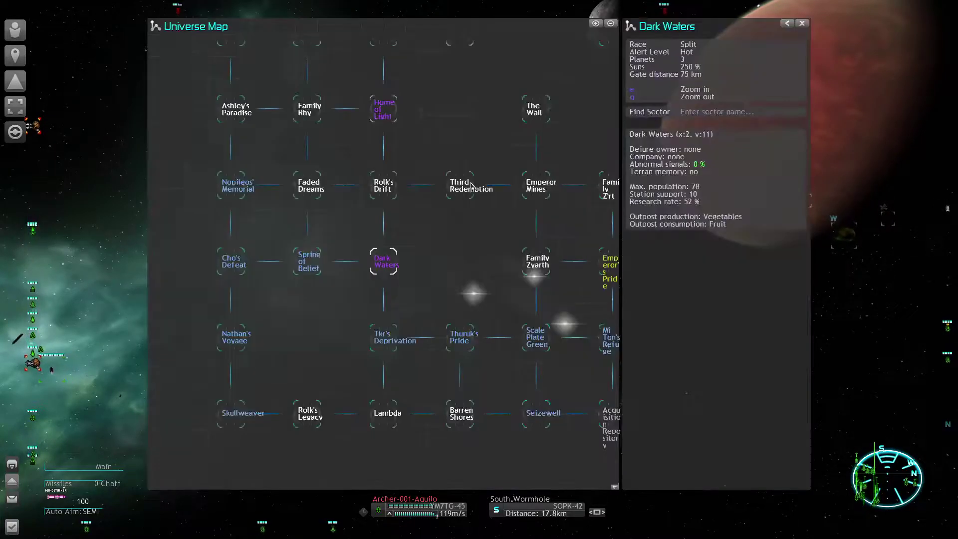
pyautogui.press('Escape')
pyautogui.press('F1')
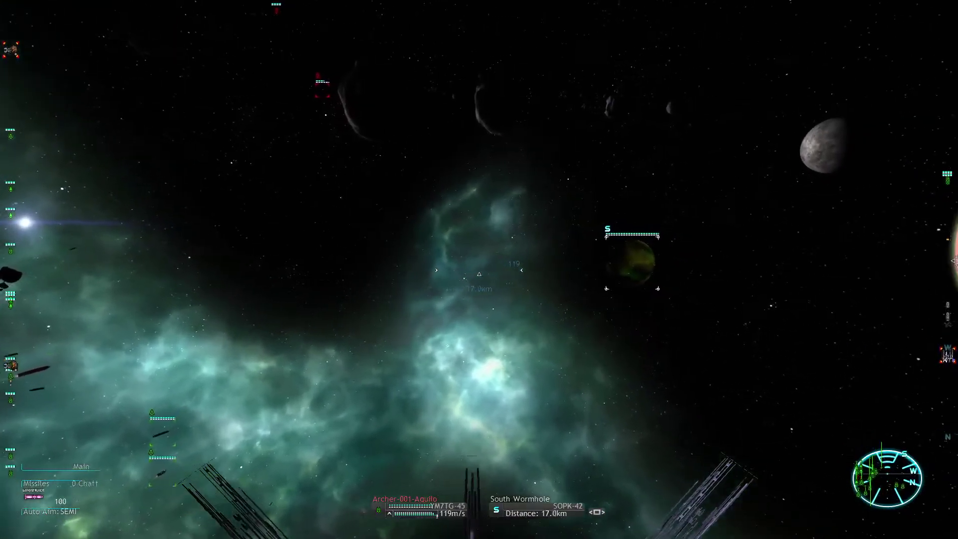
# Order the Dark Waters fleet's followers to join their commander, then run SETA at 1000%.
pyautogui.hotkey('shift', 'f')
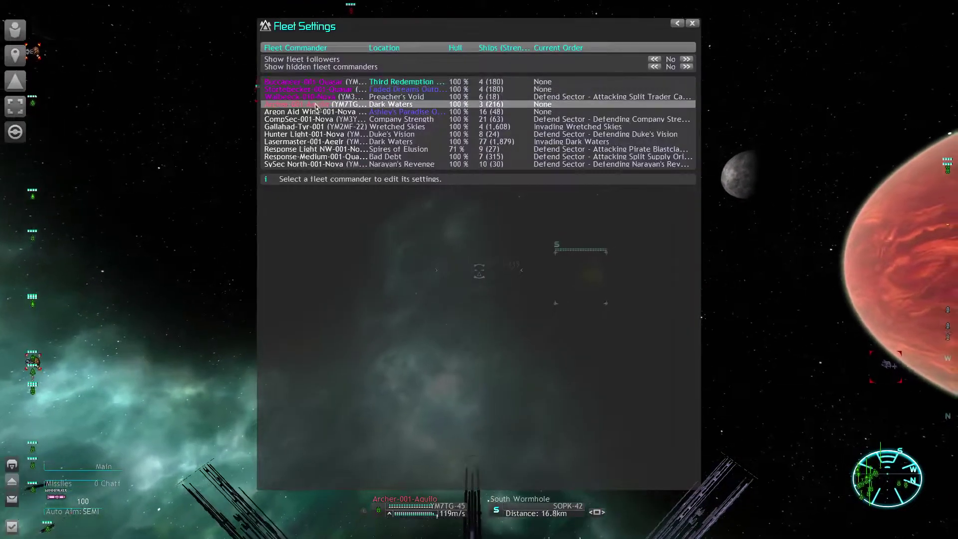
pyautogui.click(323, 104)
pyautogui.click(322, 194)
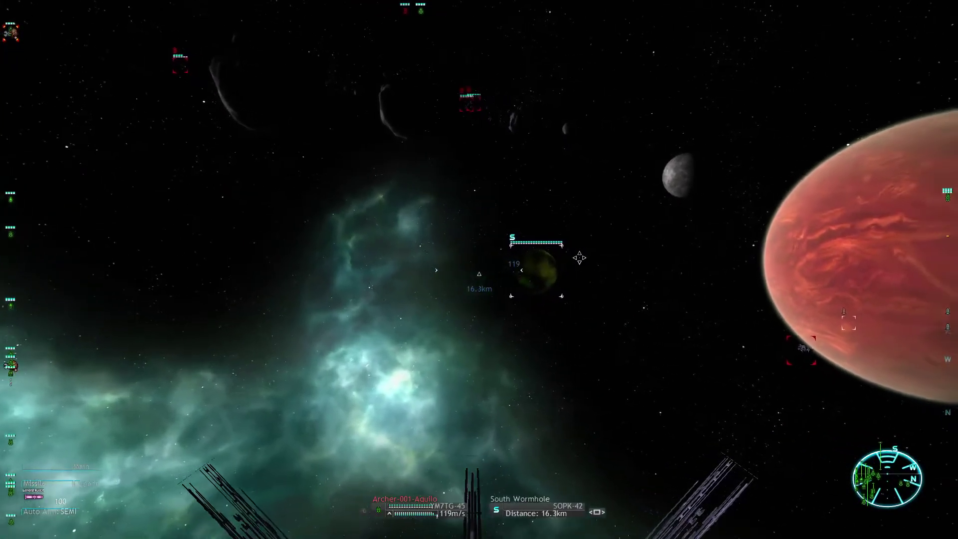
pyautogui.press('j')
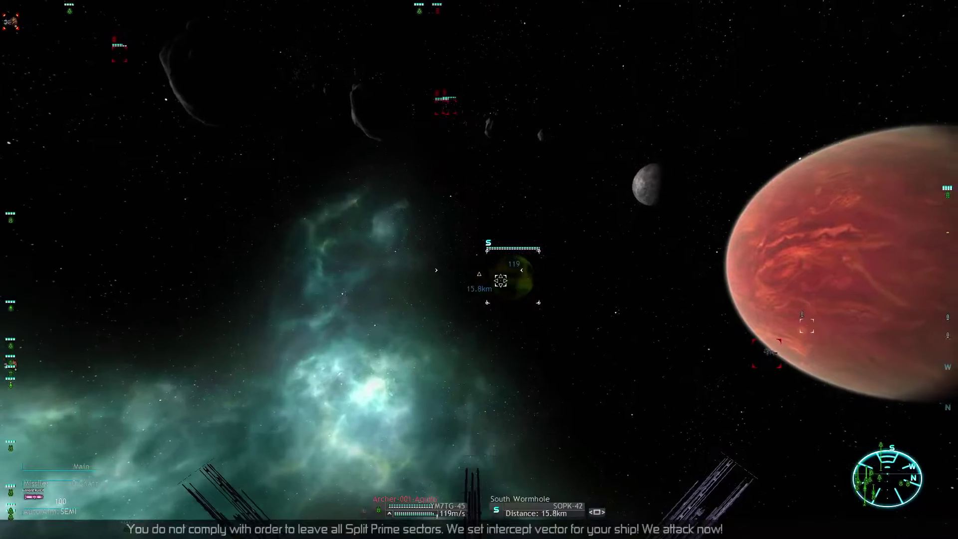
pyautogui.press('j')
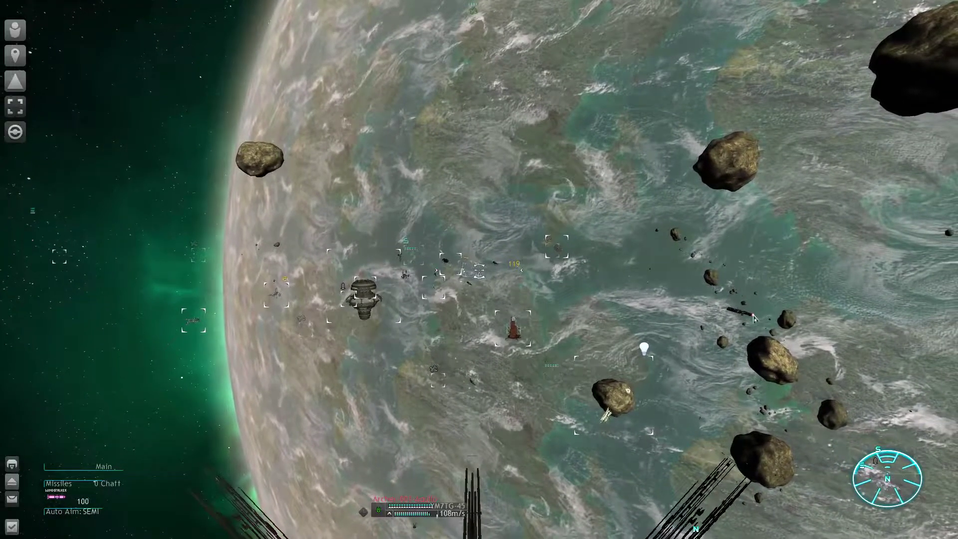
# Target Argon Border Patrol AM1DF-76 from Tkr's Deprivation's sector map, then view it externally.
pyautogui.press('.')
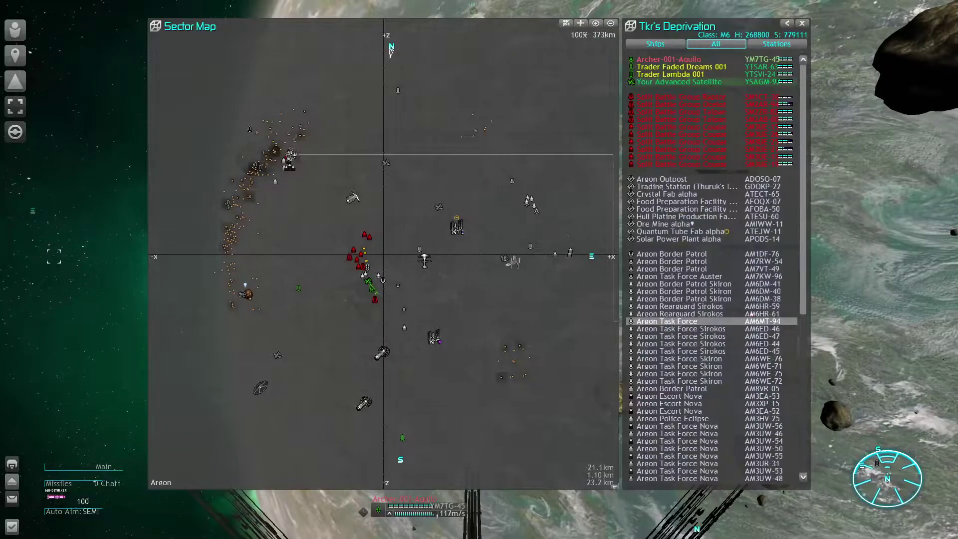
pyautogui.press('Escape')
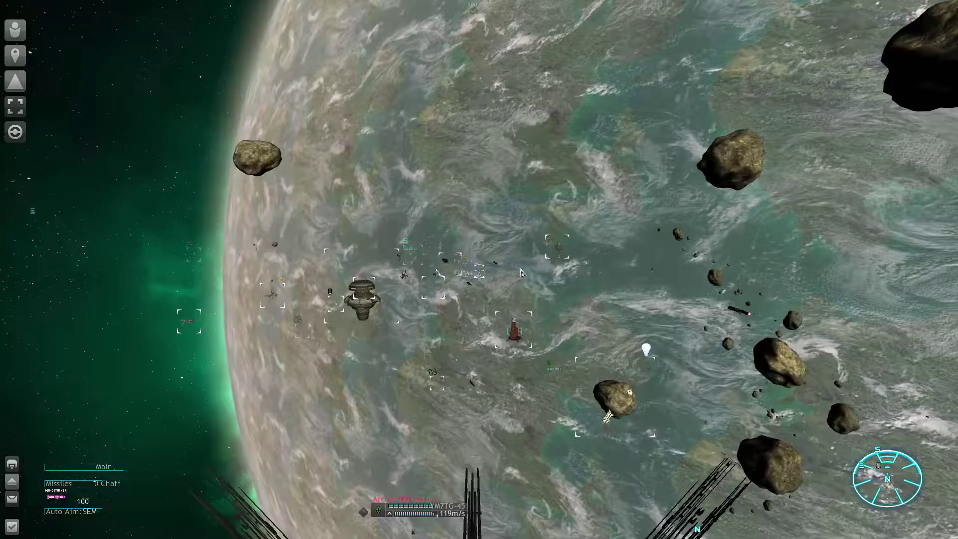
pyautogui.press('.')
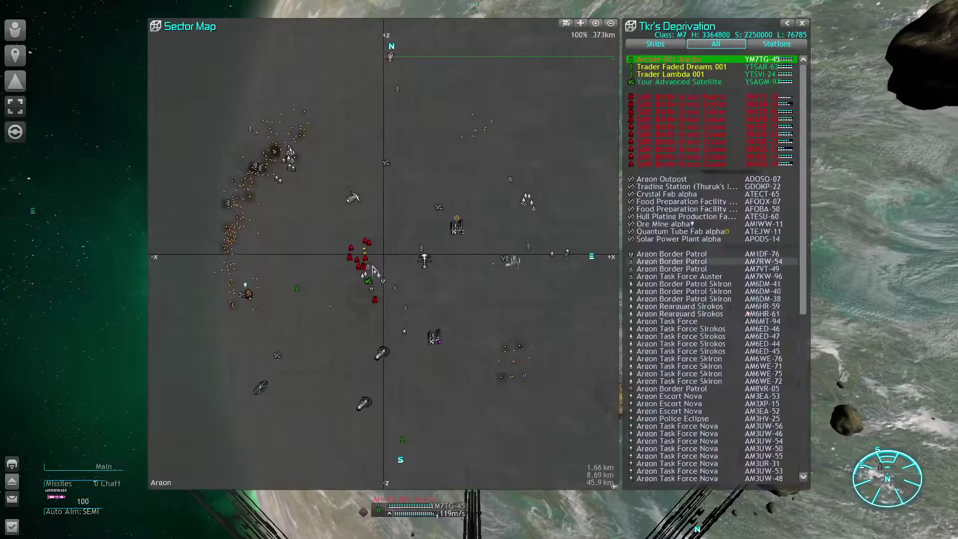
pyautogui.click(678, 255)
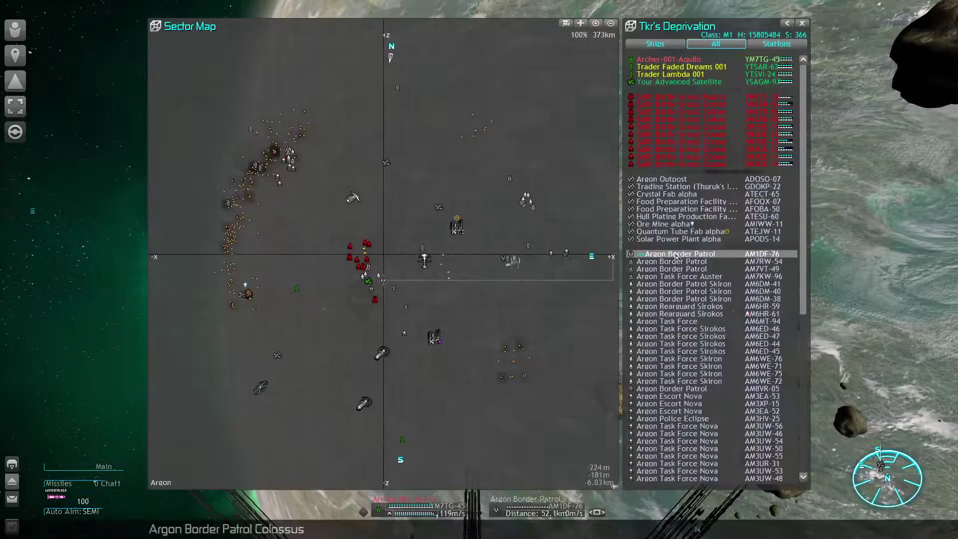
pyautogui.press('Escape')
pyautogui.press('F2')
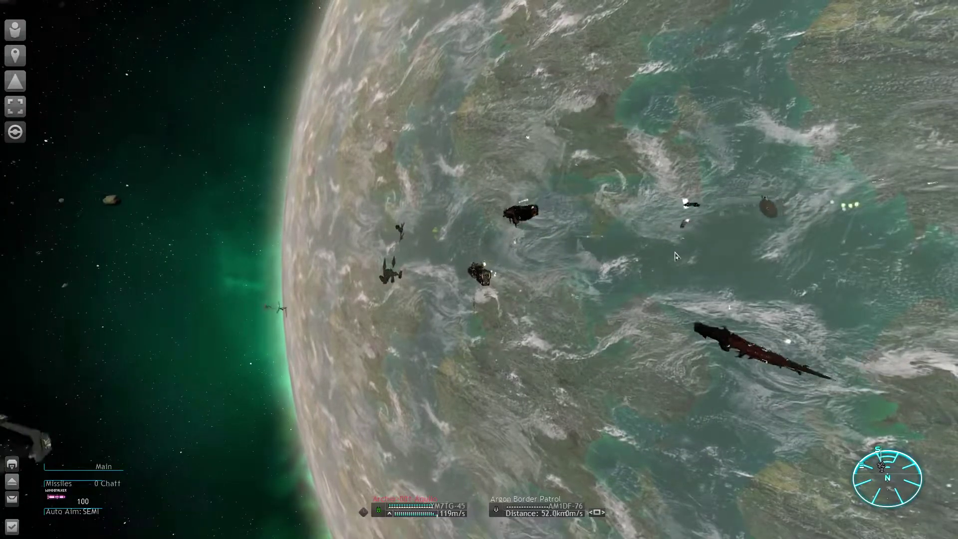
pyautogui.press('F2')
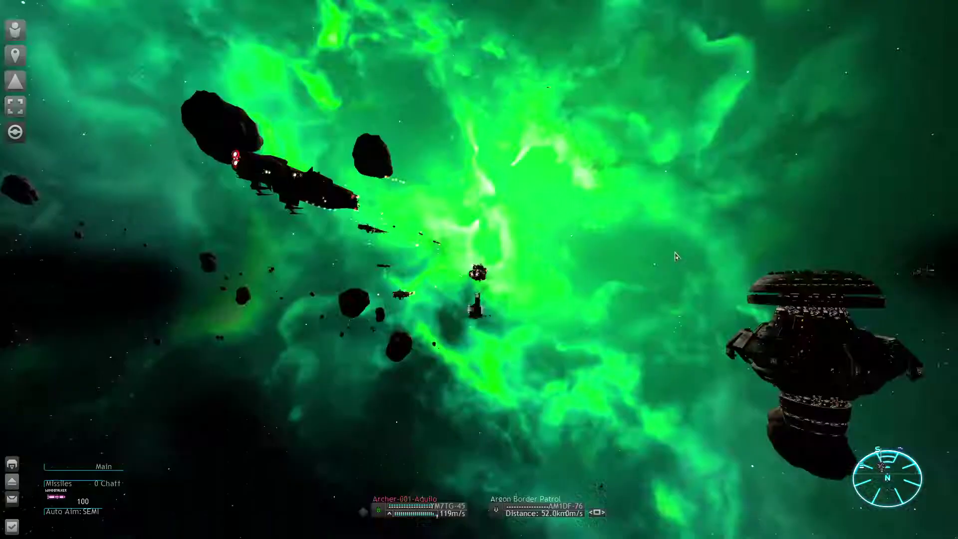
# Cycle the camera back to the cockpit view above the planet.
pyautogui.press('F2')
pyautogui.press('F2')
pyautogui.press('F2')
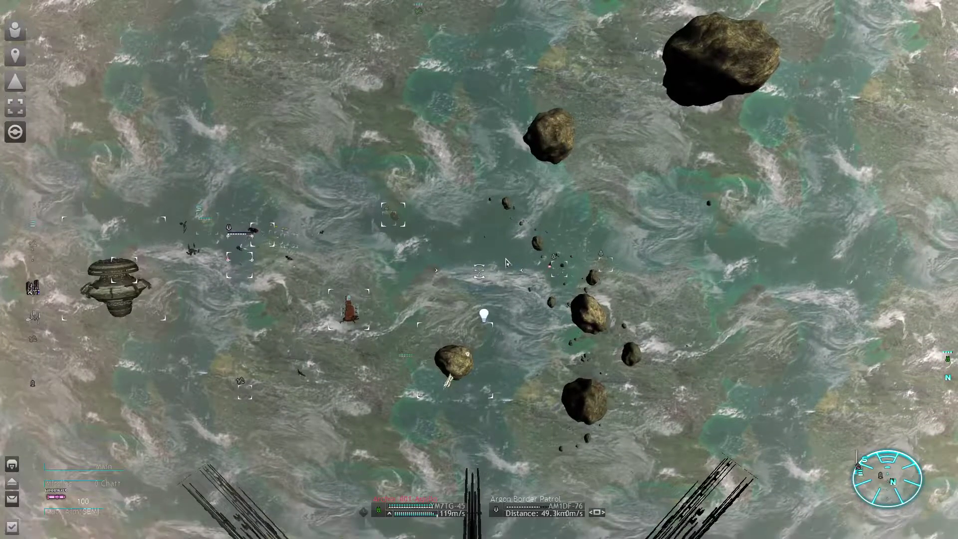
# Target Split Battle Group Raptor, order own turrets to attack enemies, and bring up Fleet Settings.
pyautogui.press('.')
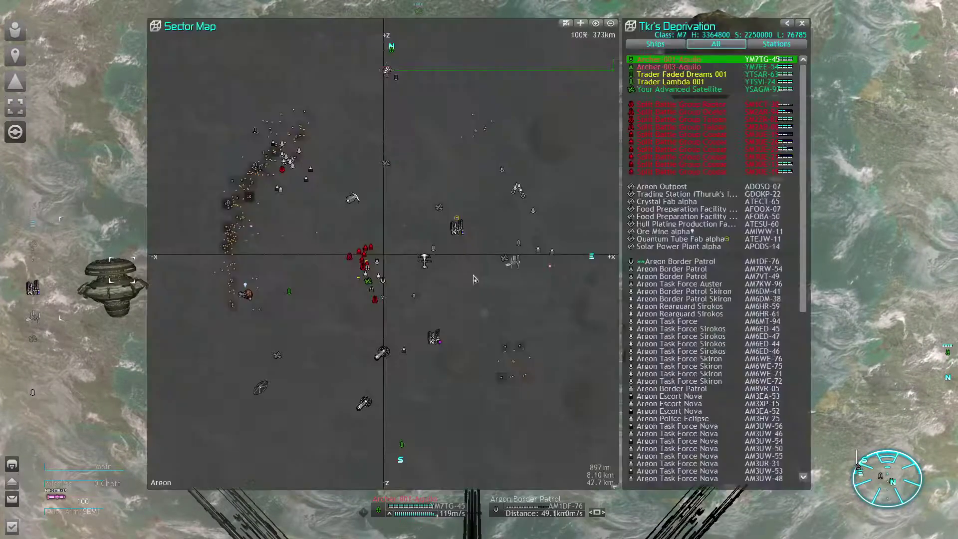
pyautogui.press('Down')
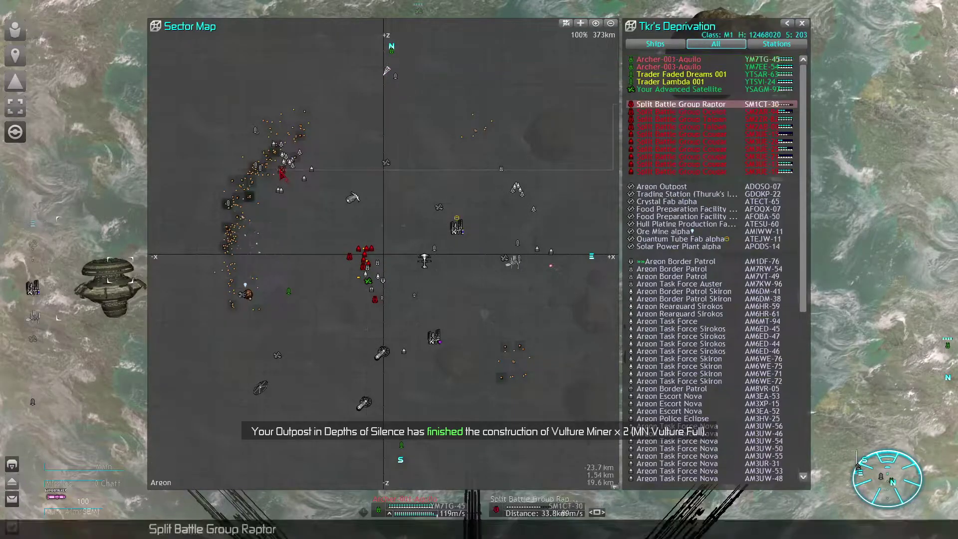
pyautogui.press('Escape')
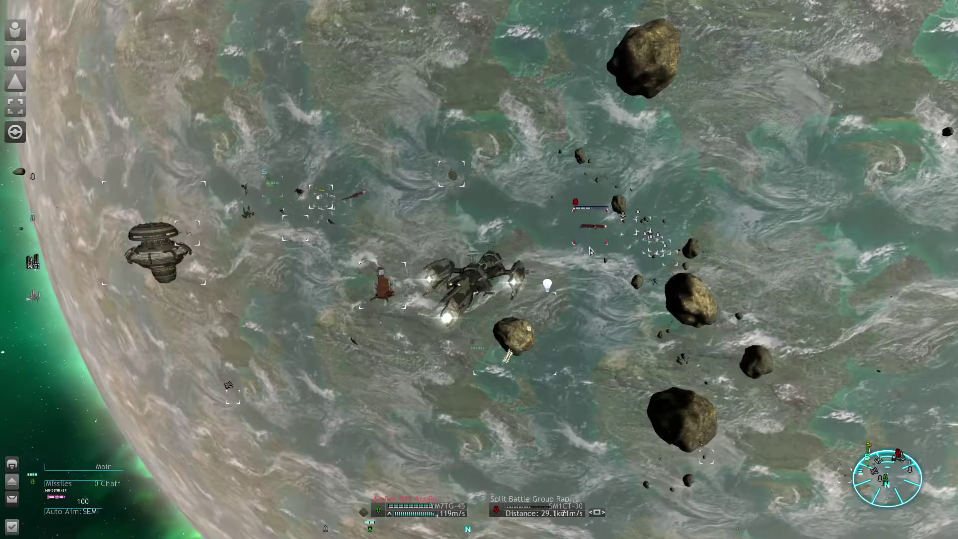
pyautogui.press('F1')
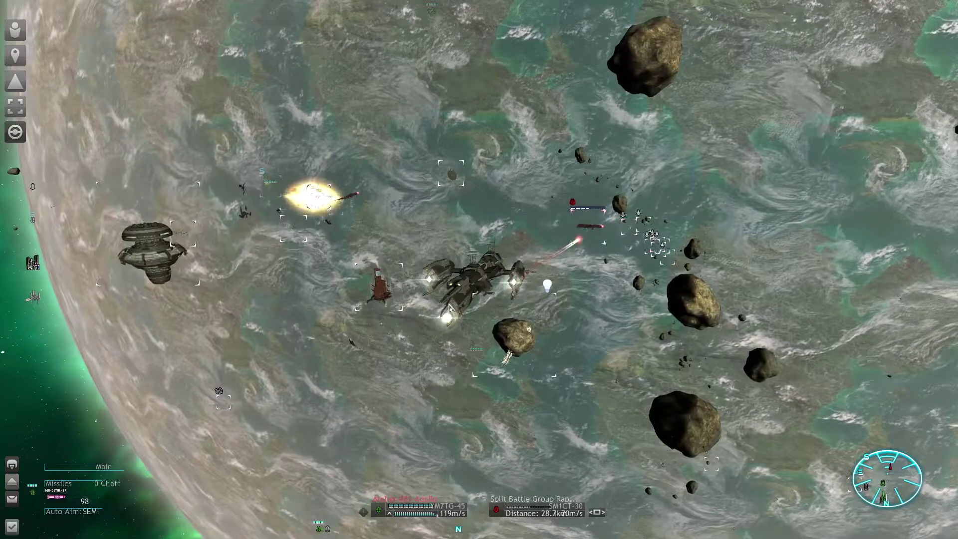
pyautogui.moveTo(452, 311); pyautogui.dragTo(452, 310)
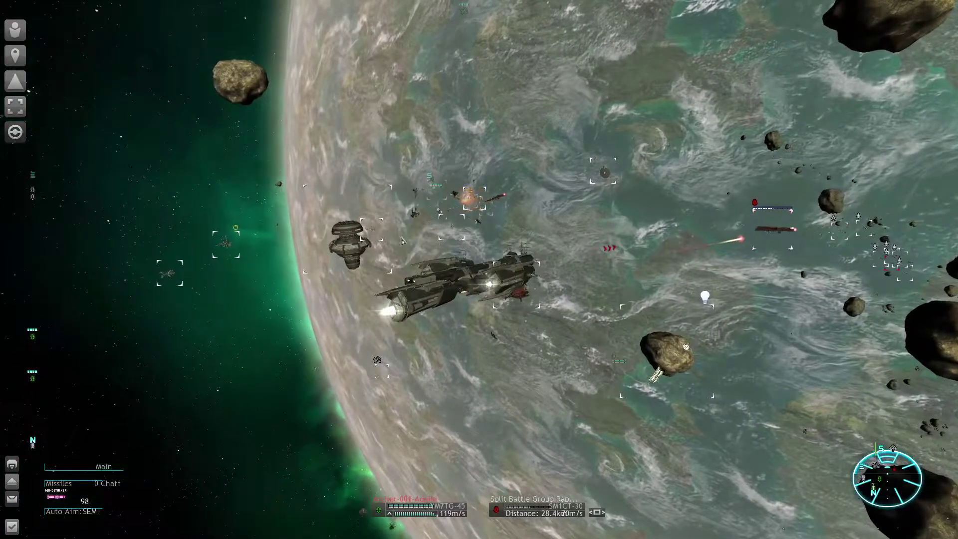
pyautogui.hotkey('shift', 'f')
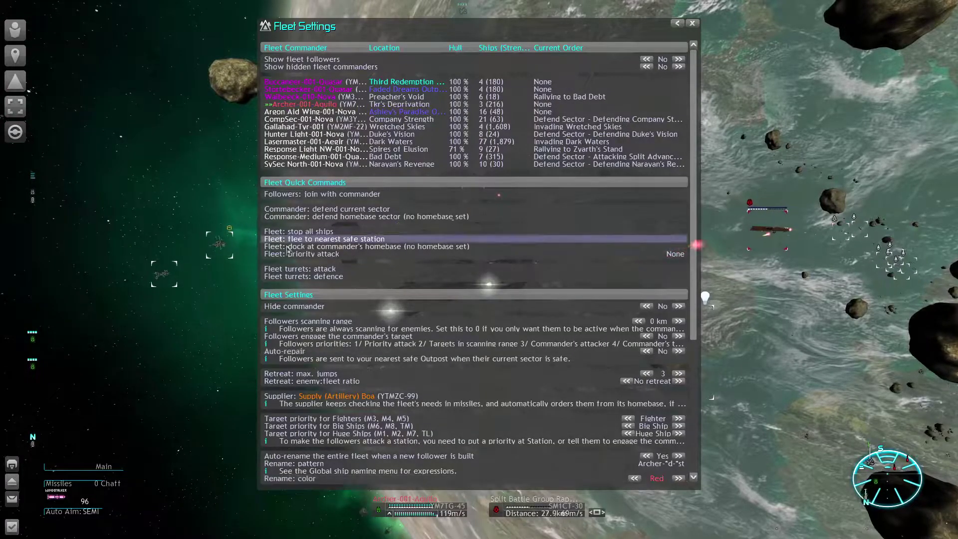
# Set every fleet ship's turrets to attack, then watch the battle from cockpit and external views.
pyautogui.click(289, 269)
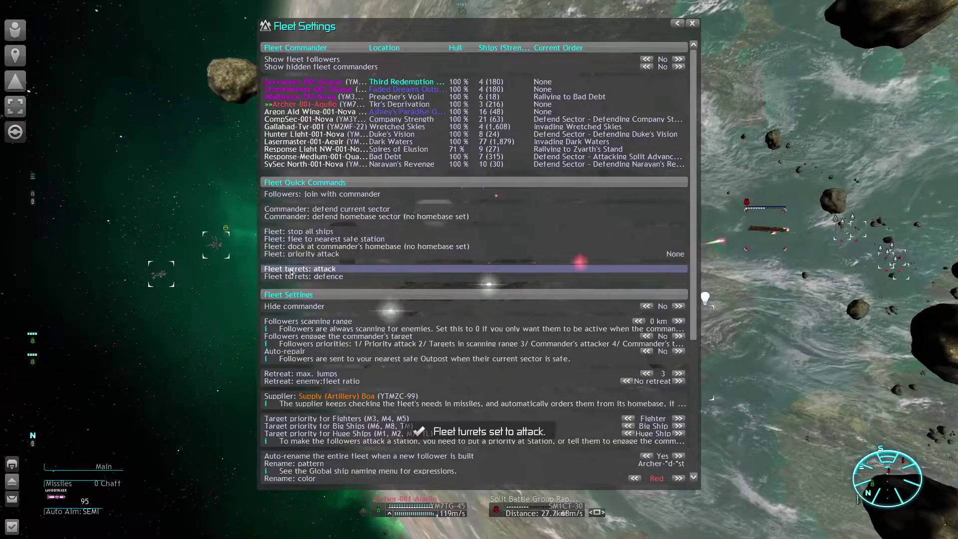
pyautogui.press('Escape')
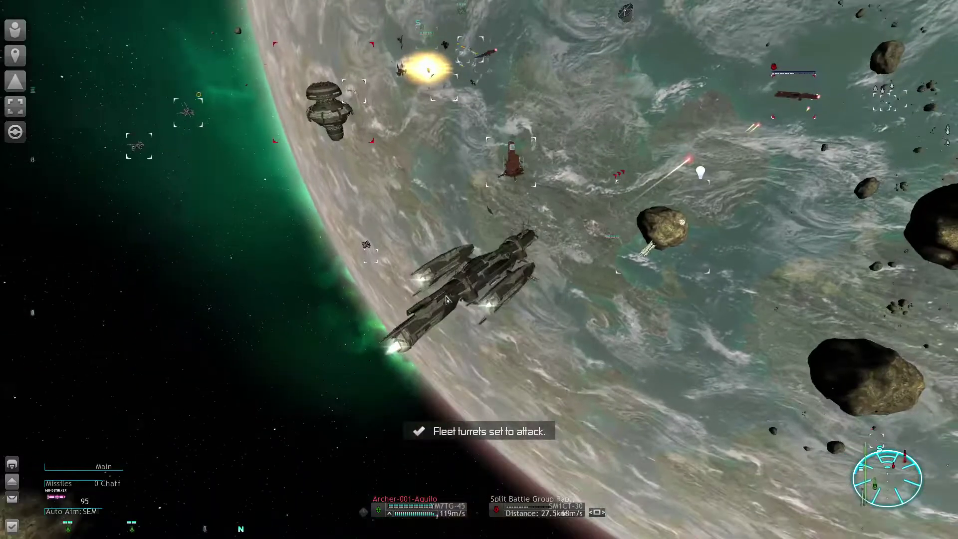
pyautogui.moveTo(447, 301); pyautogui.dragTo(498, 248)
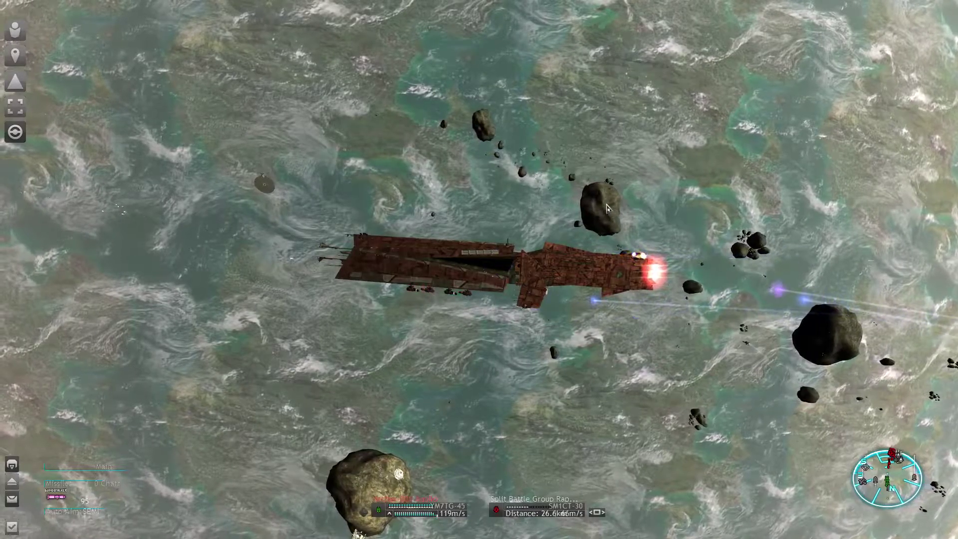
pyautogui.scroll(-2, 608, 209)
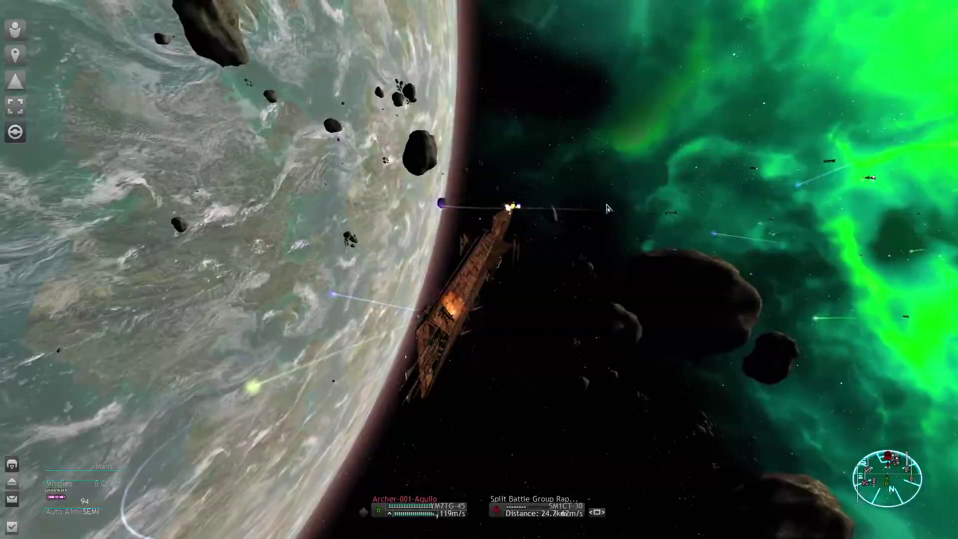
pyautogui.press('F1')
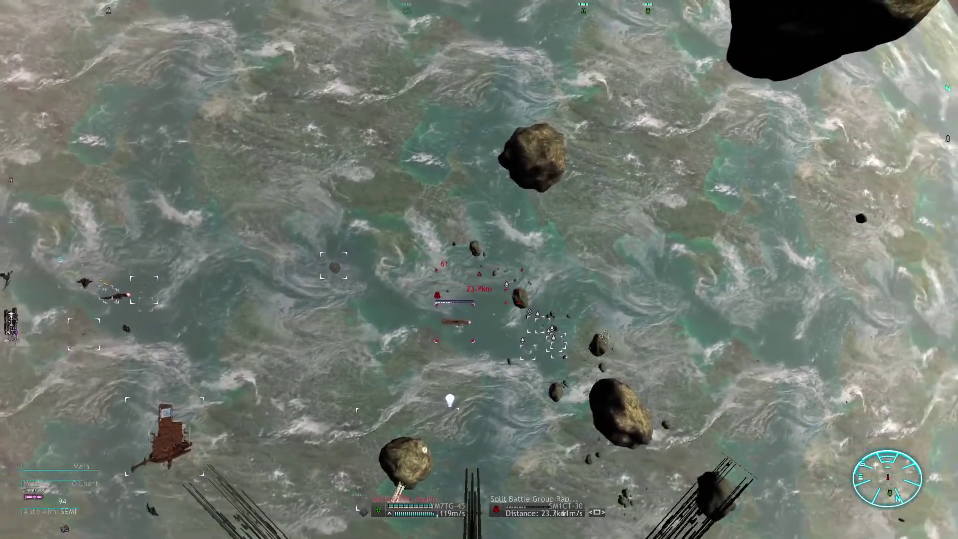
pyautogui.press('F2')
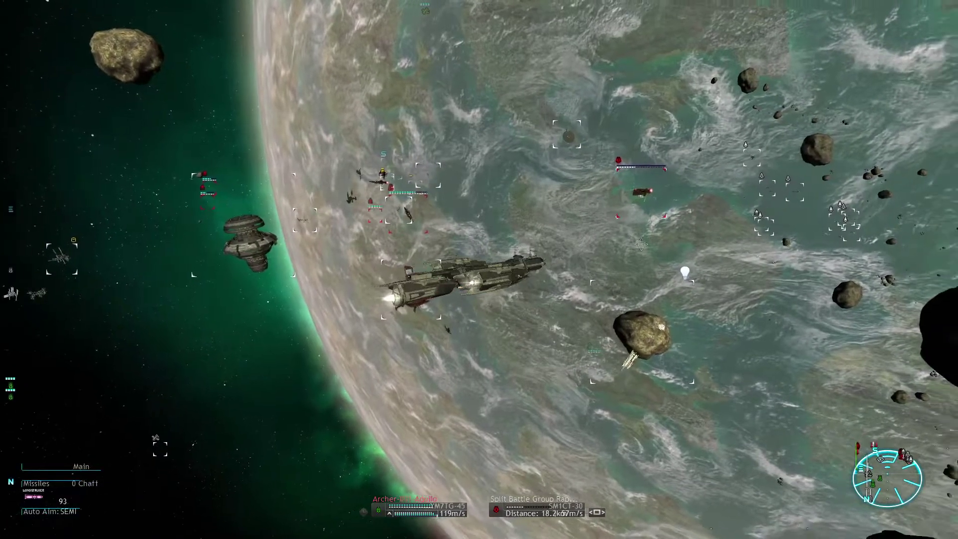
# Add a corner monitor for Split Battle Group Raptor and target Argon Task Force Skiron.
pyautogui.rightClick(629, 181)
pyautogui.click(651, 196)
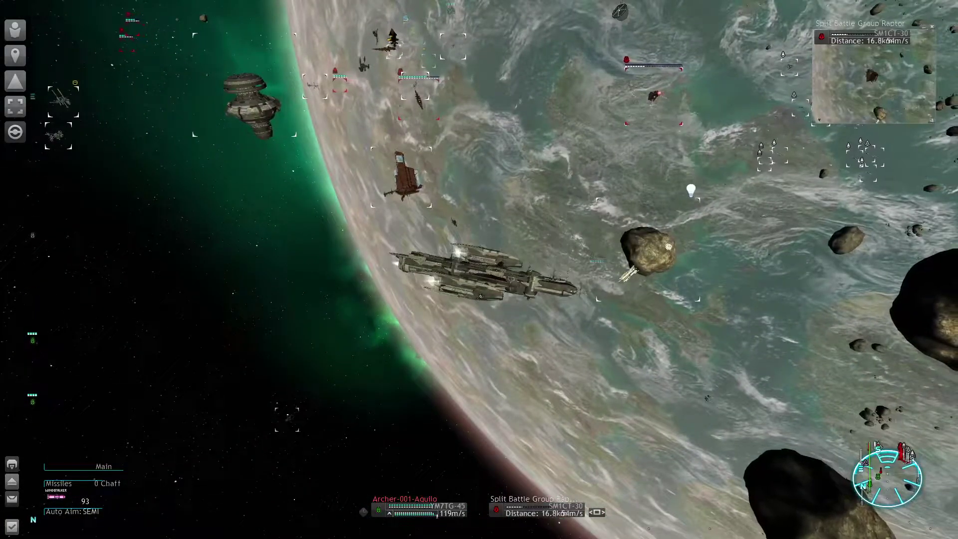
pyautogui.click(860, 152)
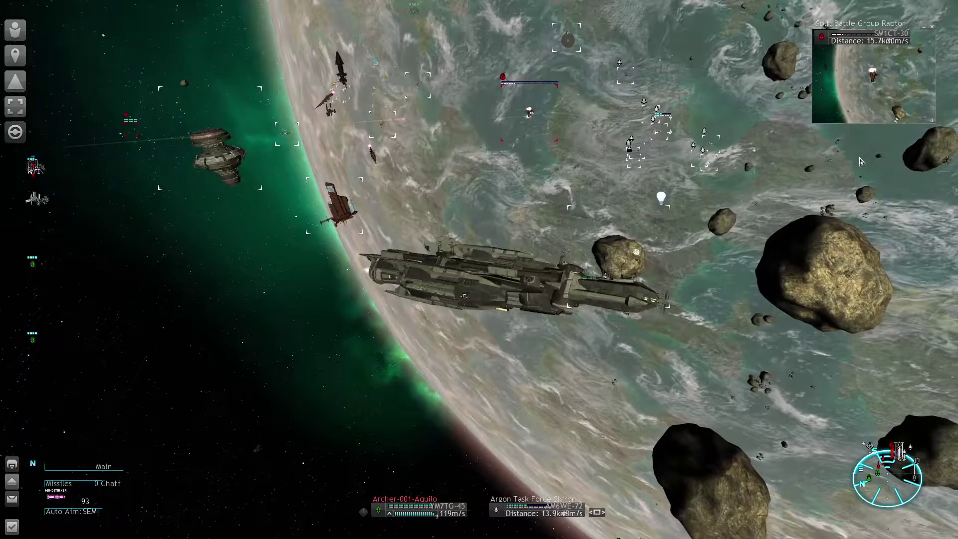
# Orbit and cycle camera angles around the frigate while watching the battle.
pyautogui.moveTo(861, 161); pyautogui.dragTo(861, 161)
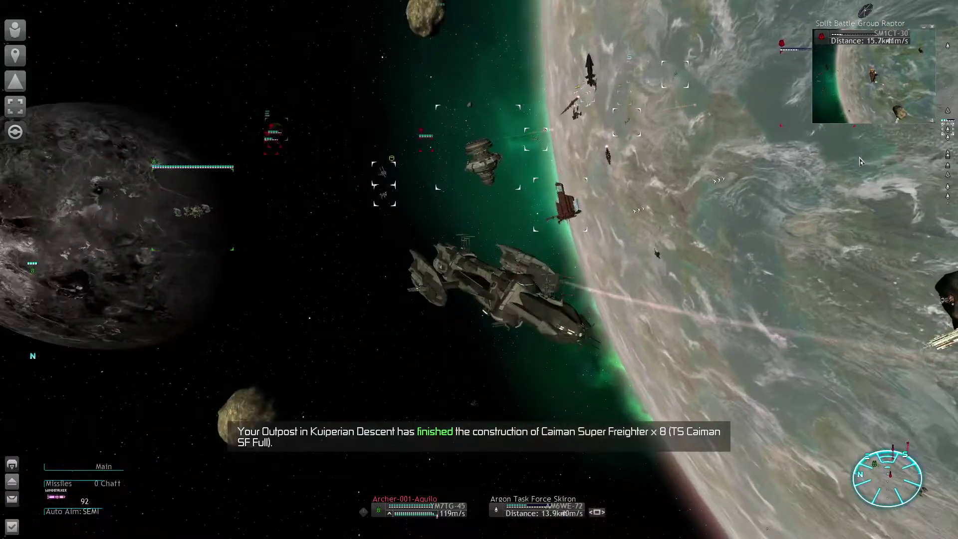
pyautogui.press('F2')
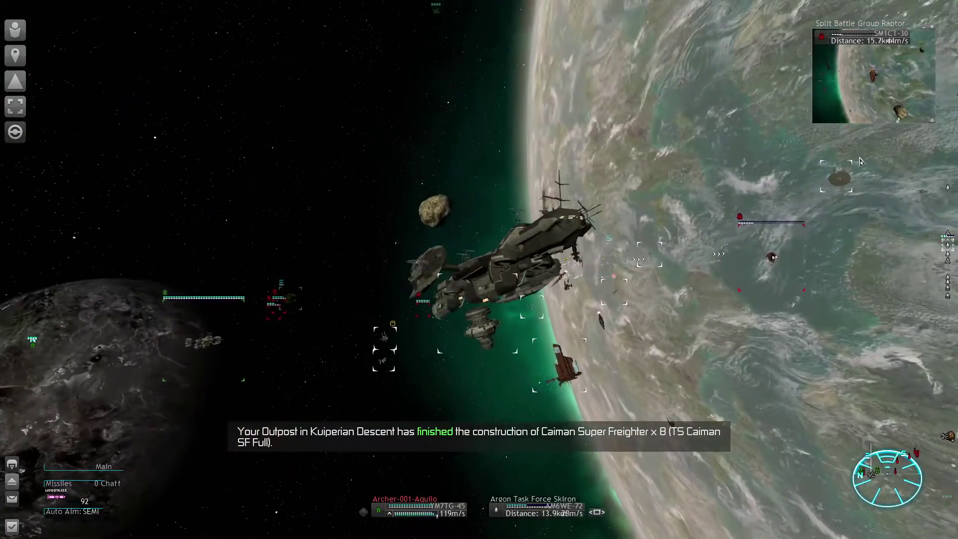
pyautogui.press('F2')
pyautogui.press('F2')
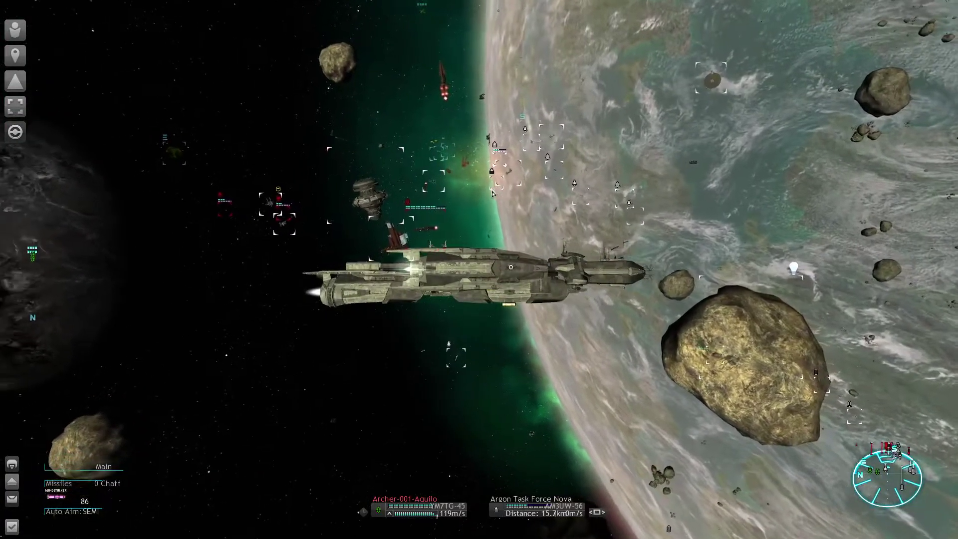
# Target Argon Task Force Auster from the sector map, then recheck the sector from the cockpit.
pyautogui.press('.')
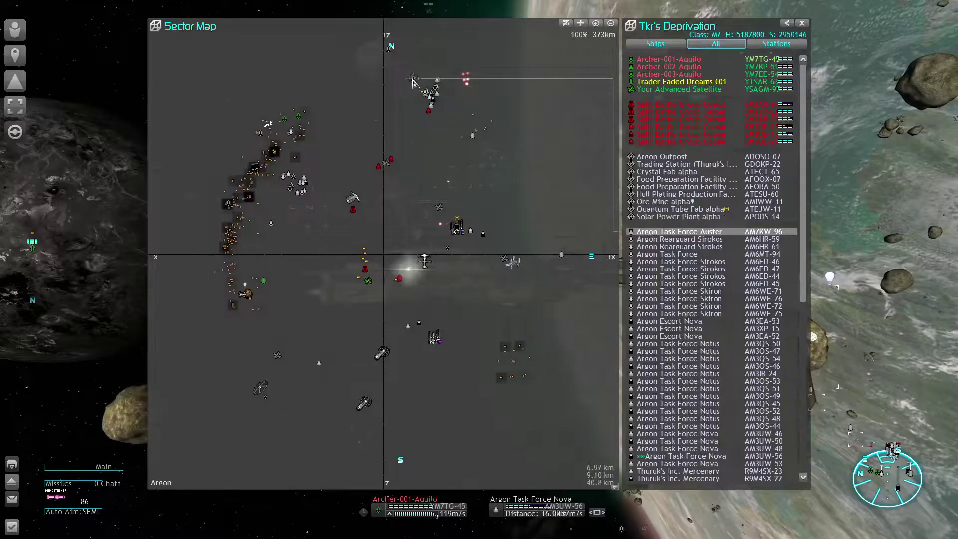
pyautogui.press('pageup')
pyautogui.press('Escape')
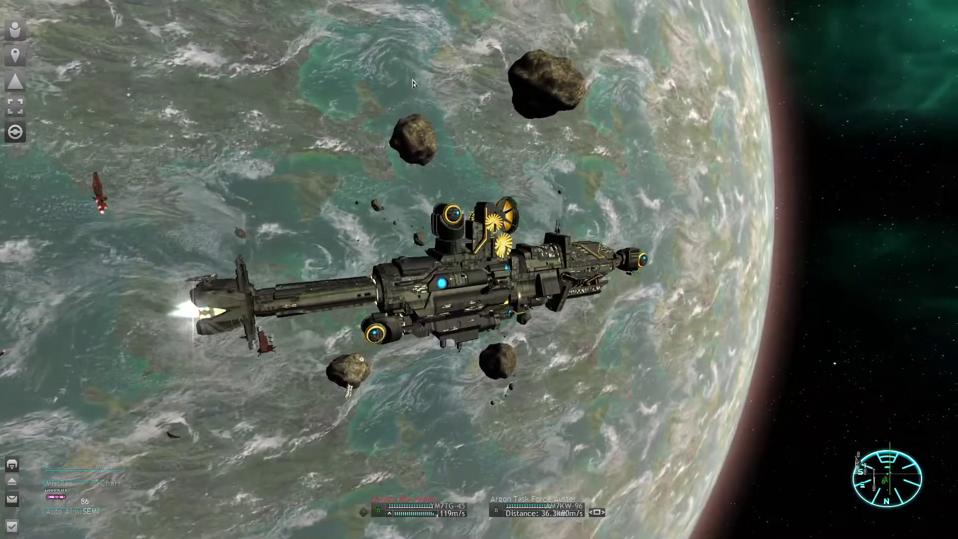
pyautogui.press('F1')
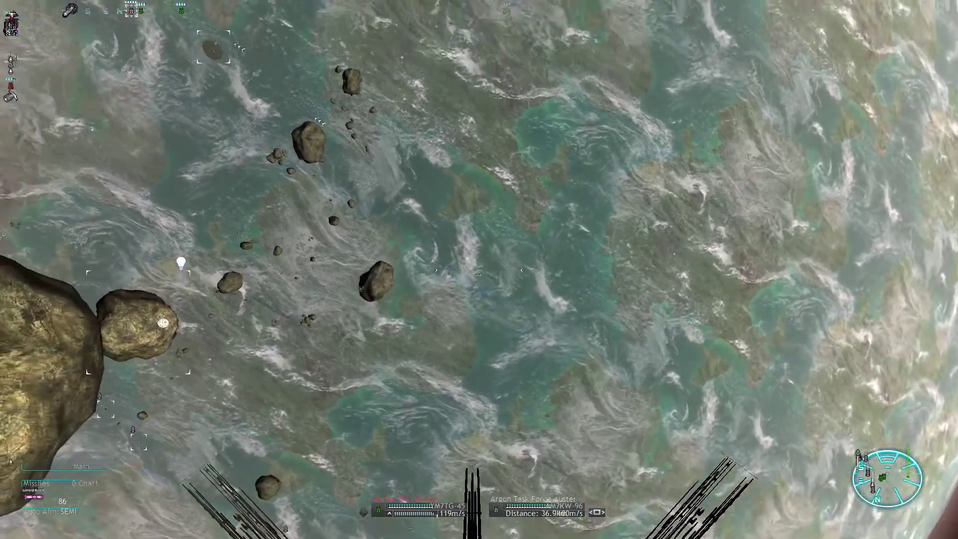
pyautogui.press('.')
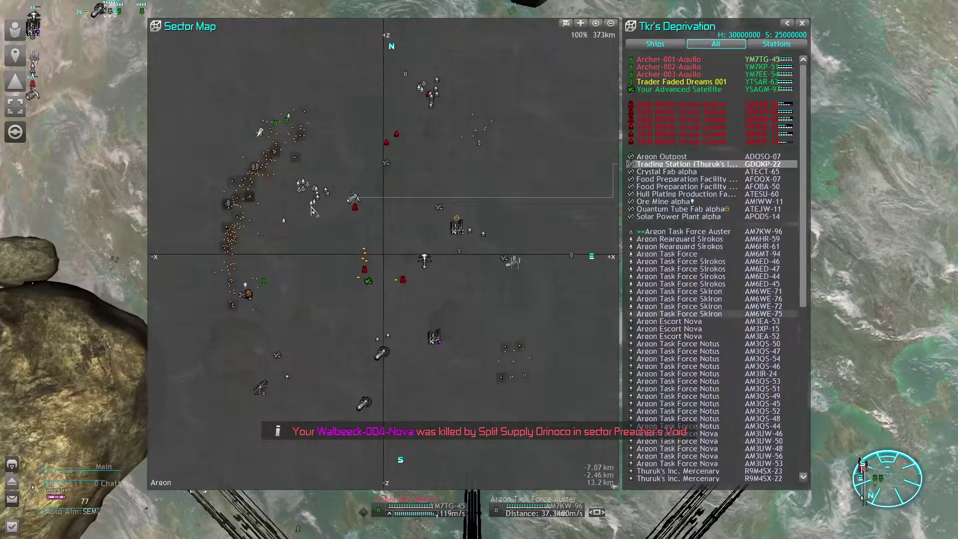
pyautogui.press('Escape')
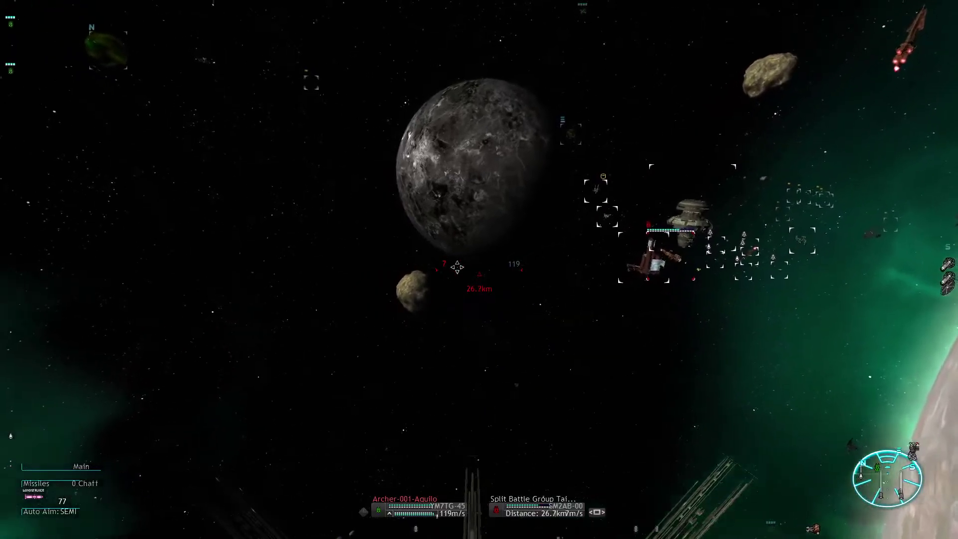
# Bring up Lasermaster-001-Aegir's command console from Dark Waters' sector map.
pyautogui.press('.')
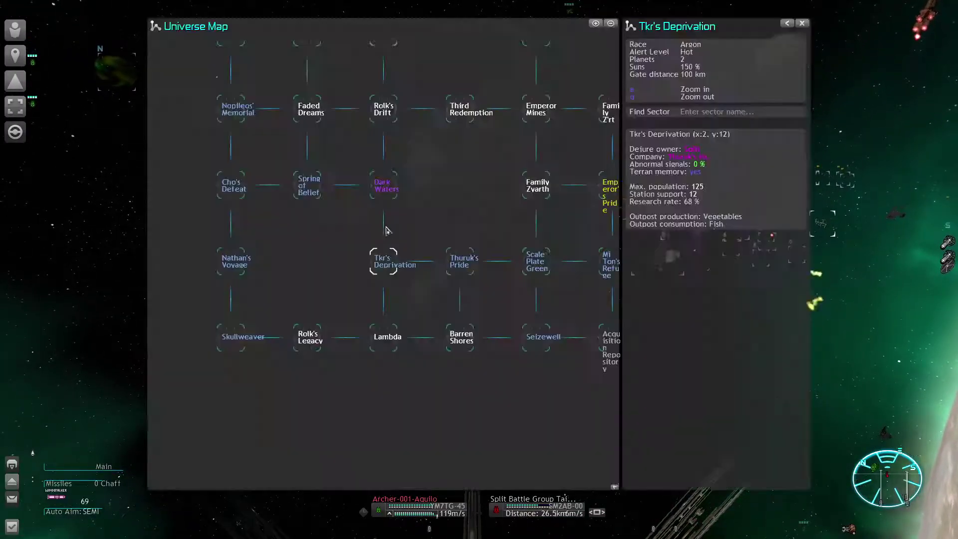
pyautogui.click(384, 262)
pyautogui.doubleClick(383, 262)
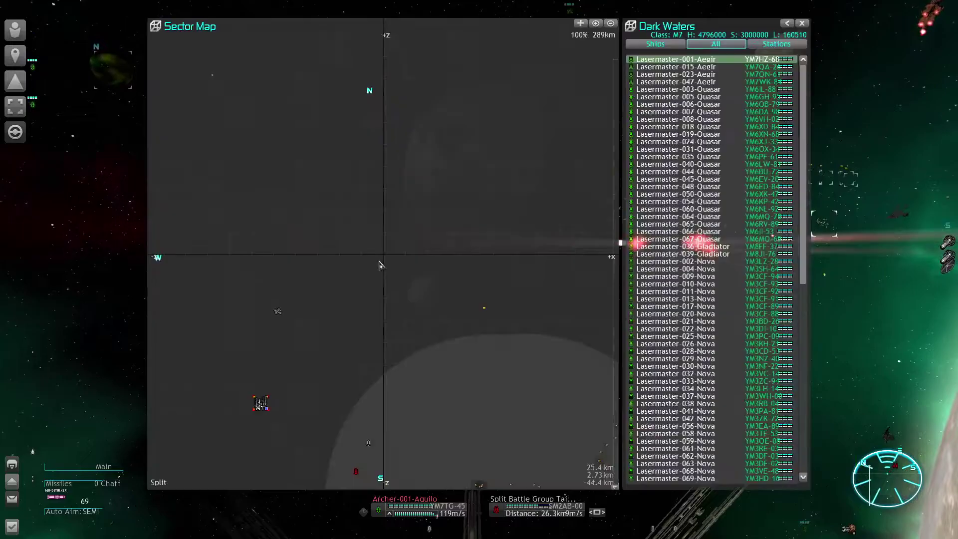
pyautogui.scroll(-2, 485, 342)
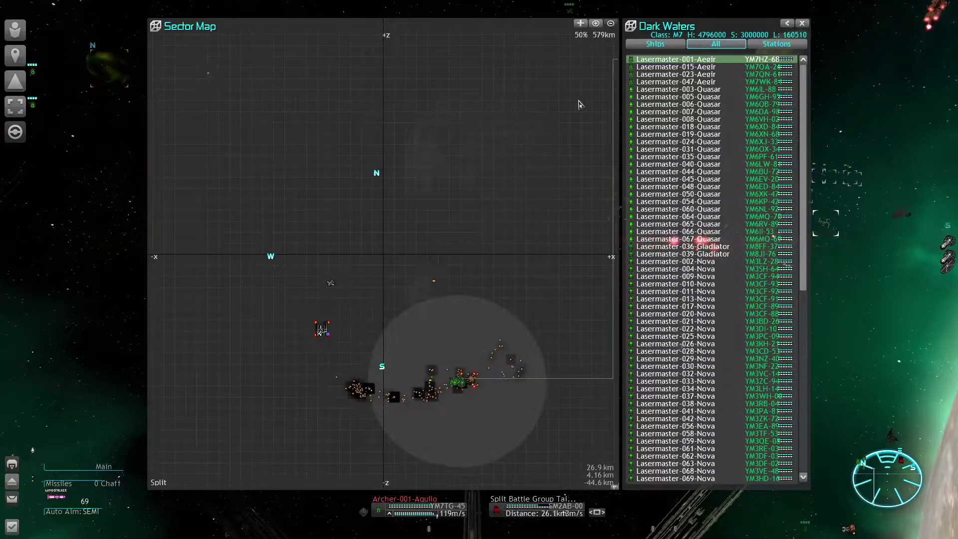
pyautogui.press('c')
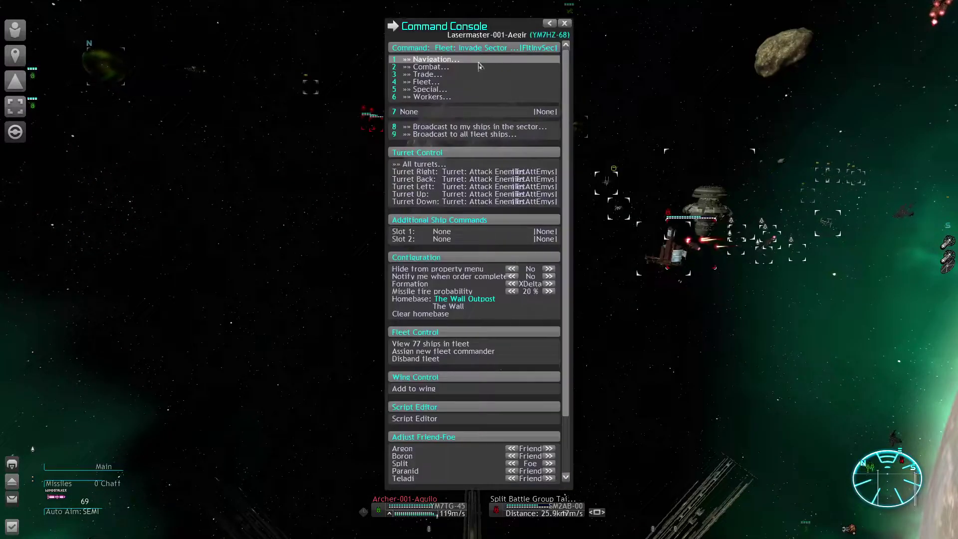
# Order Lasermaster-001-Aegir to move to chosen coordinates in Tkr's Deprivation, then close the maps.
pyautogui.click(434, 61)
pyautogui.click(458, 113)
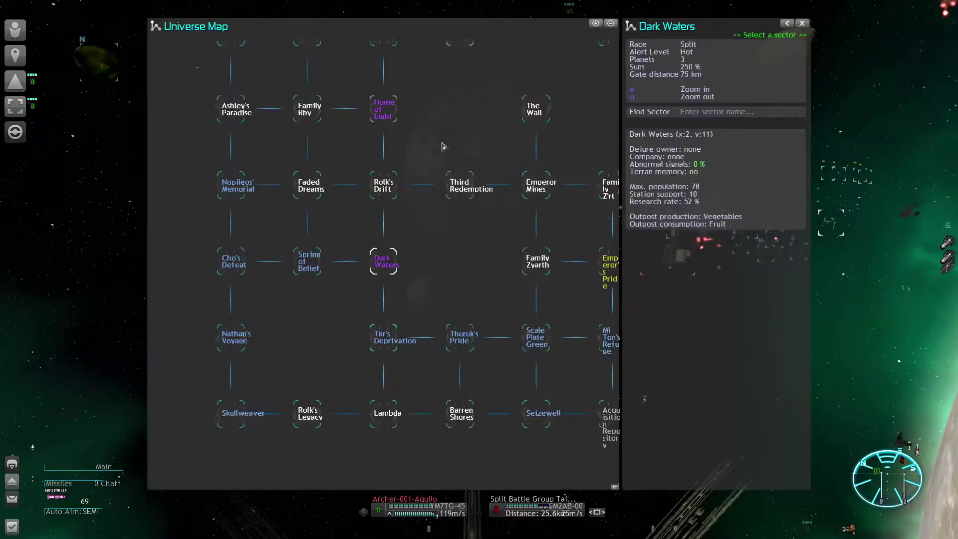
pyautogui.click(375, 349)
pyautogui.doubleClick(383, 337)
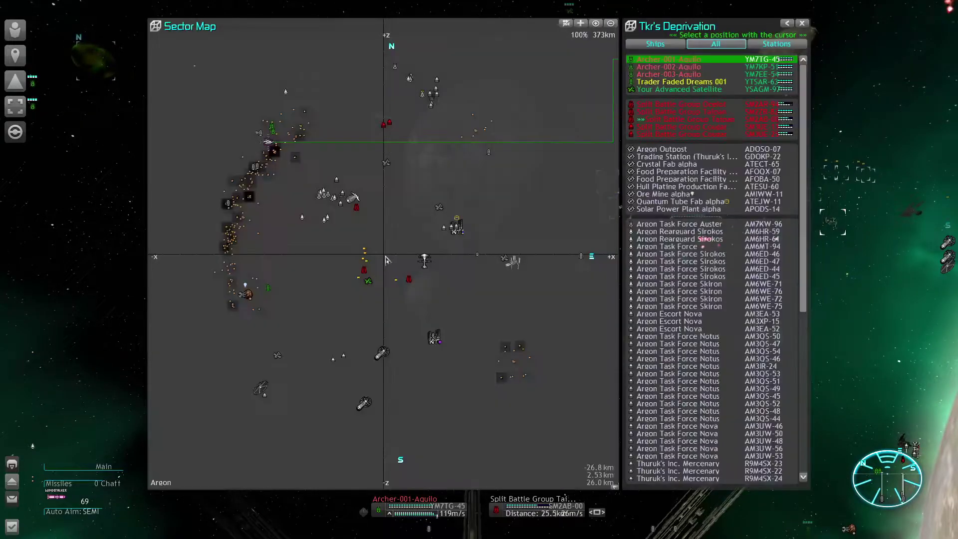
pyautogui.click(389, 105)
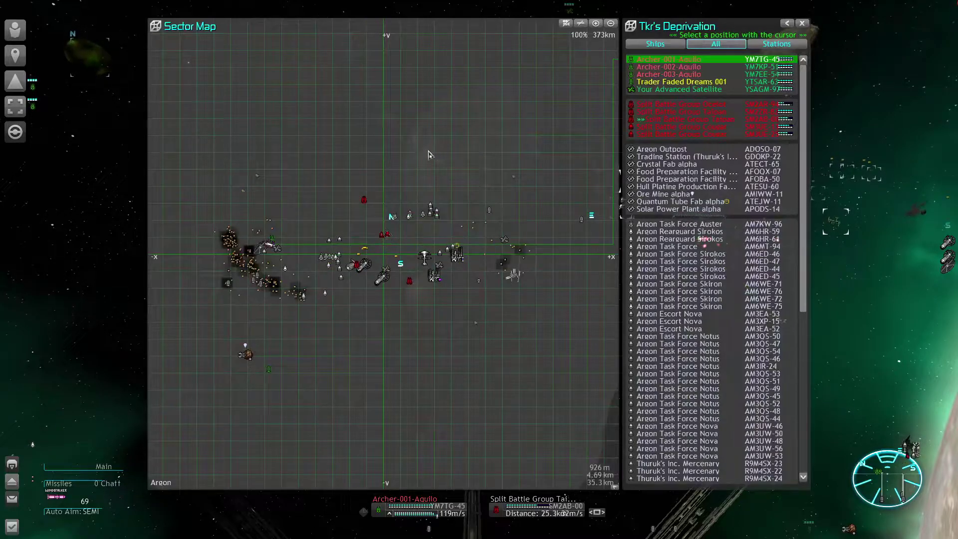
pyautogui.click(429, 154)
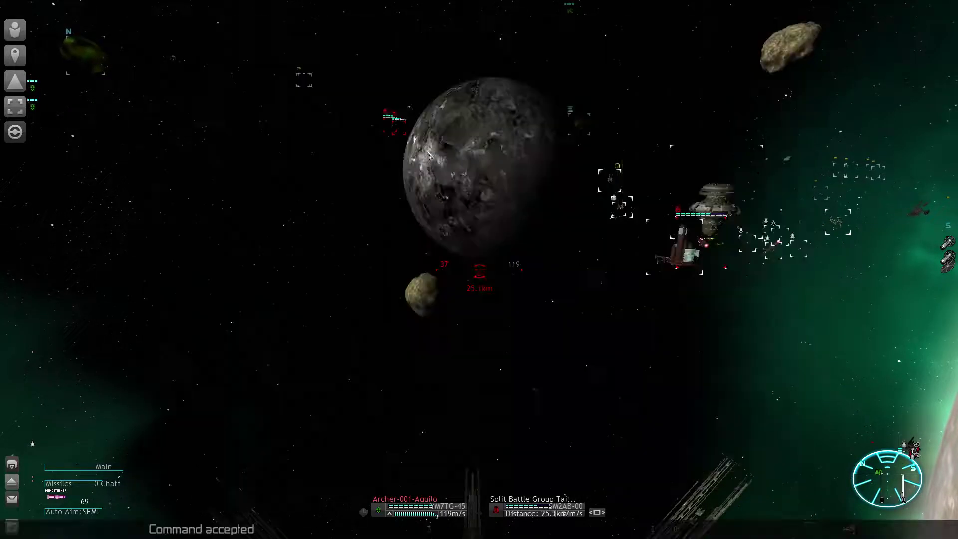
pyautogui.press('Escape')
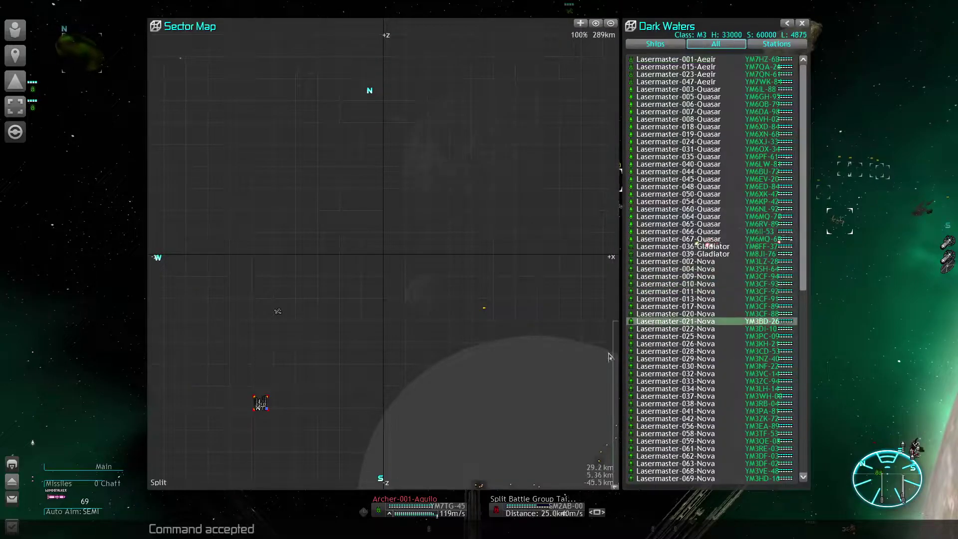
pyautogui.scroll(-2, 566, 374)
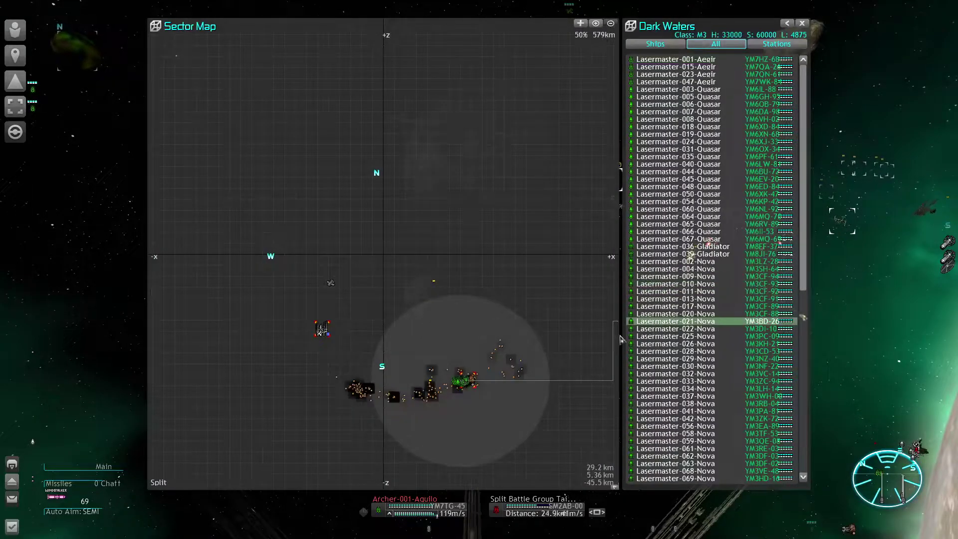
pyautogui.press(',')
pyautogui.press('Escape')
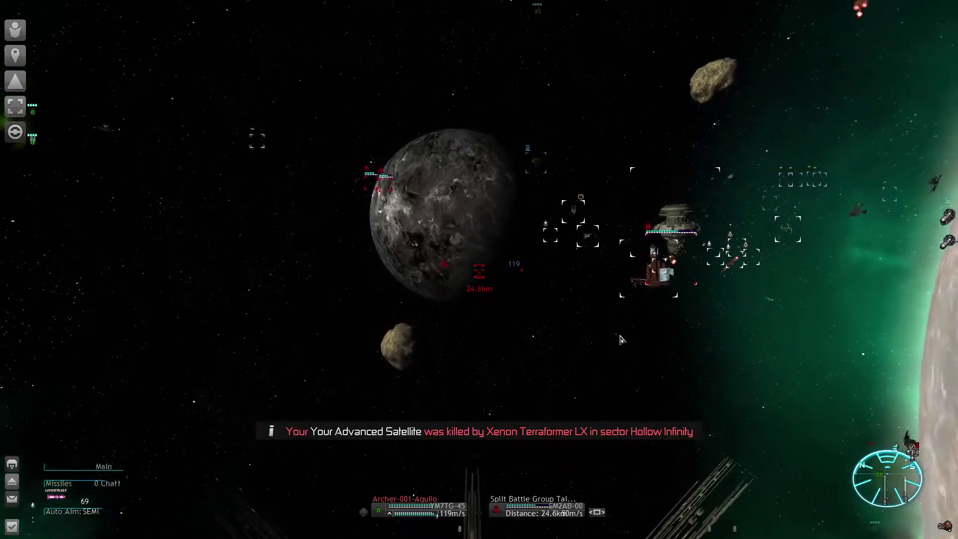
pyautogui.press('F2')
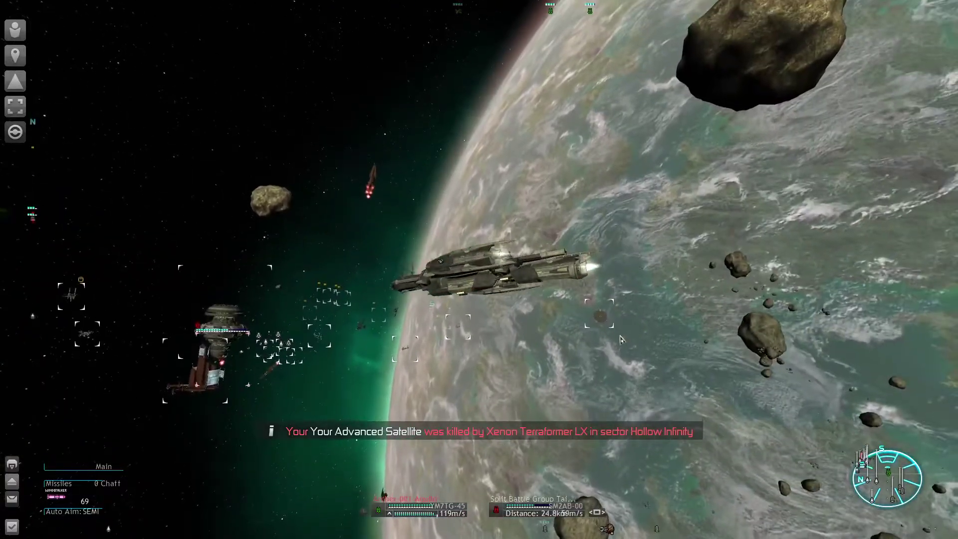
pyautogui.press('.')
pyautogui.scroll(3, 371, 364)
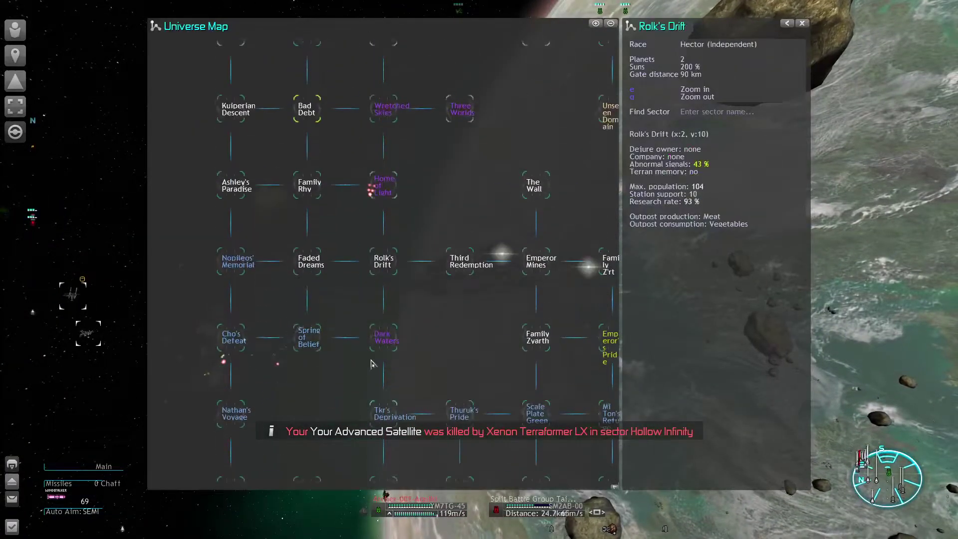
pyautogui.click(382, 338)
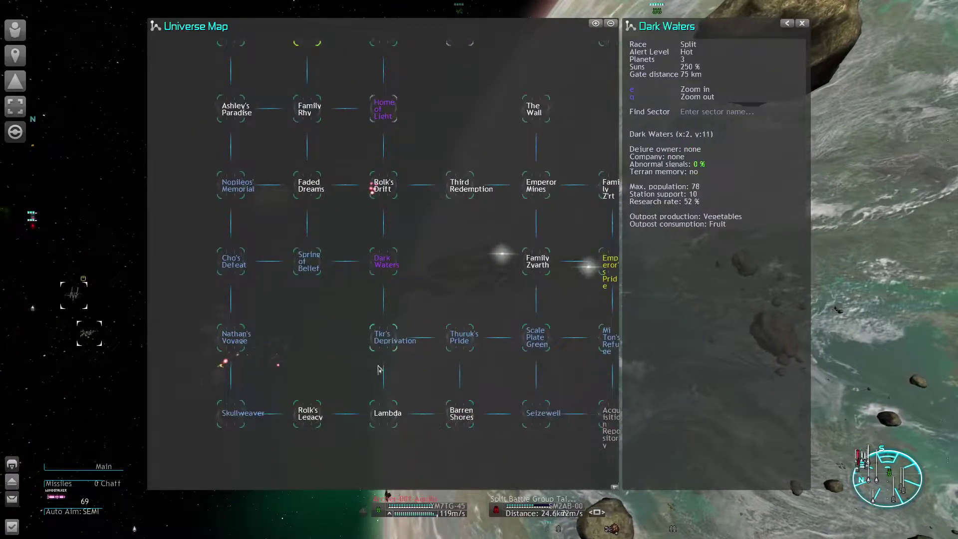
pyautogui.press('Up')
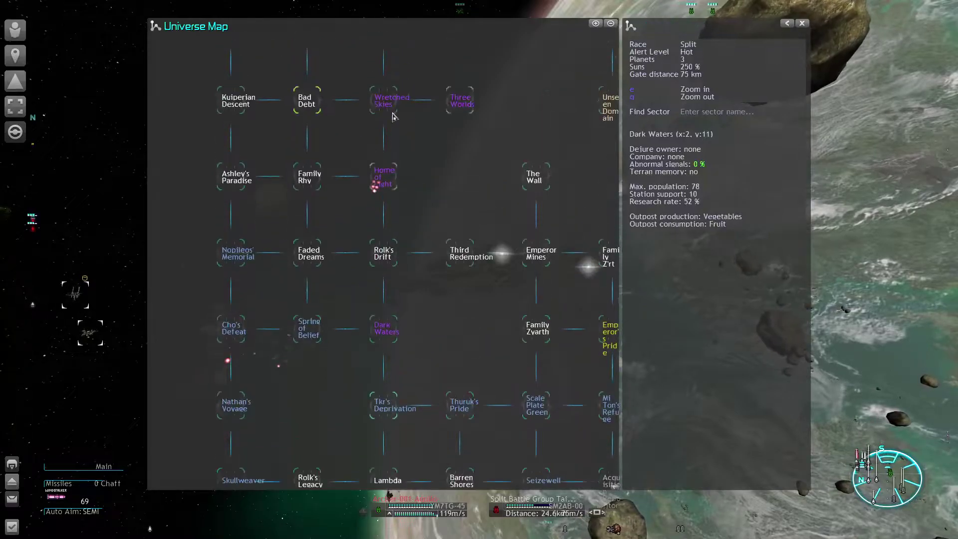
pyautogui.press('Up')
pyautogui.press('Up')
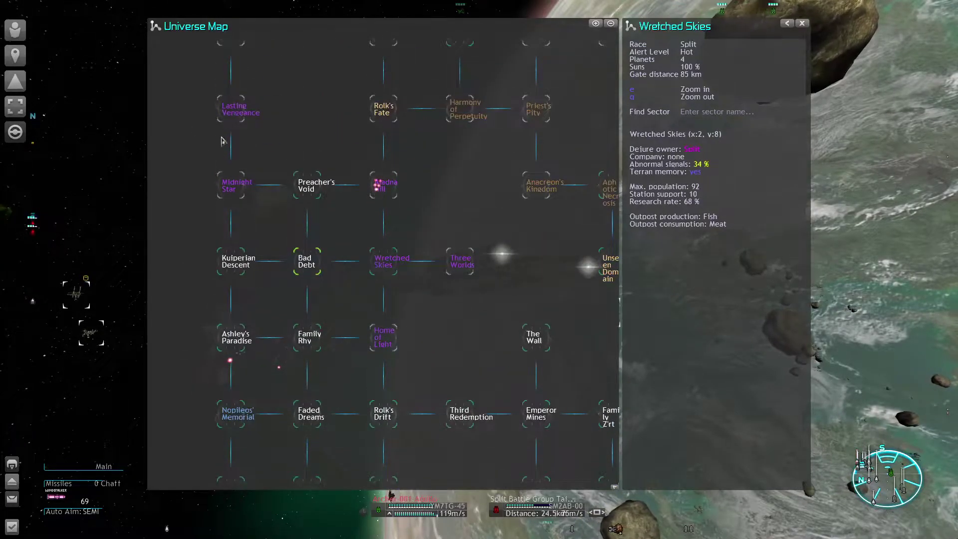
pyautogui.doubleClick(390, 270)
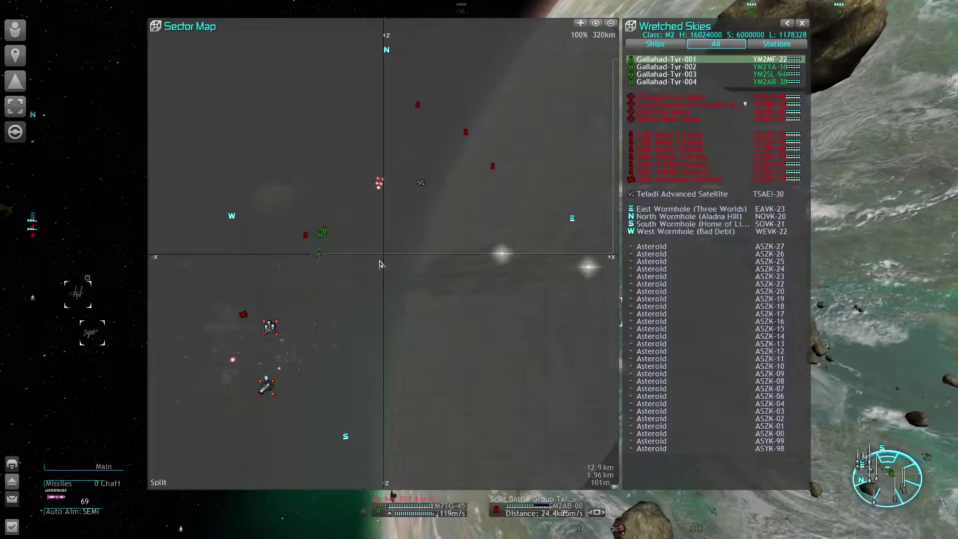
pyautogui.click(702, 151)
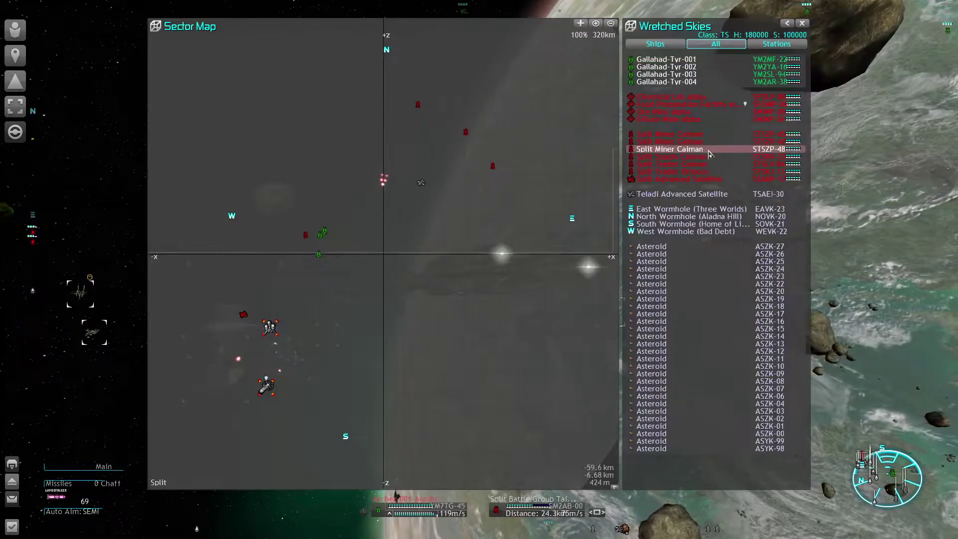
pyautogui.click(662, 60)
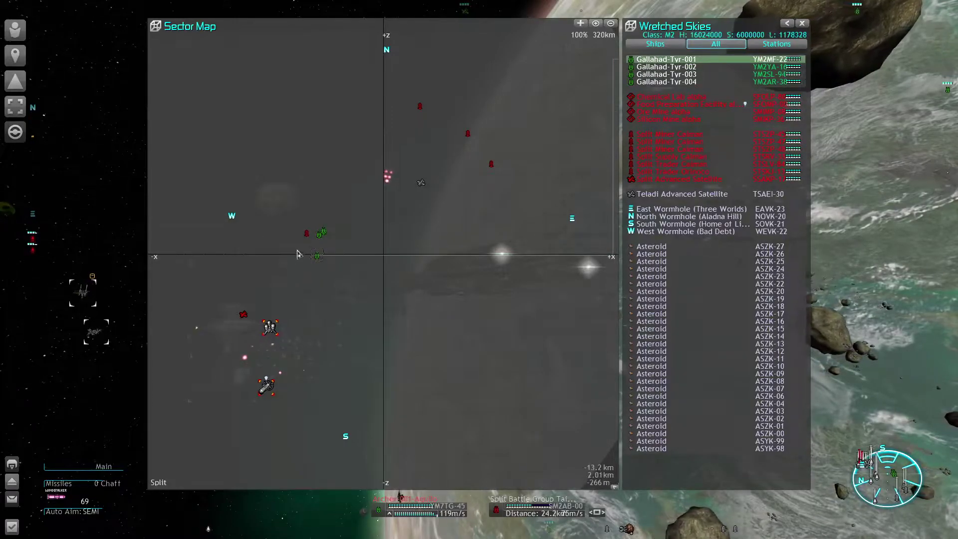
pyautogui.press(',')
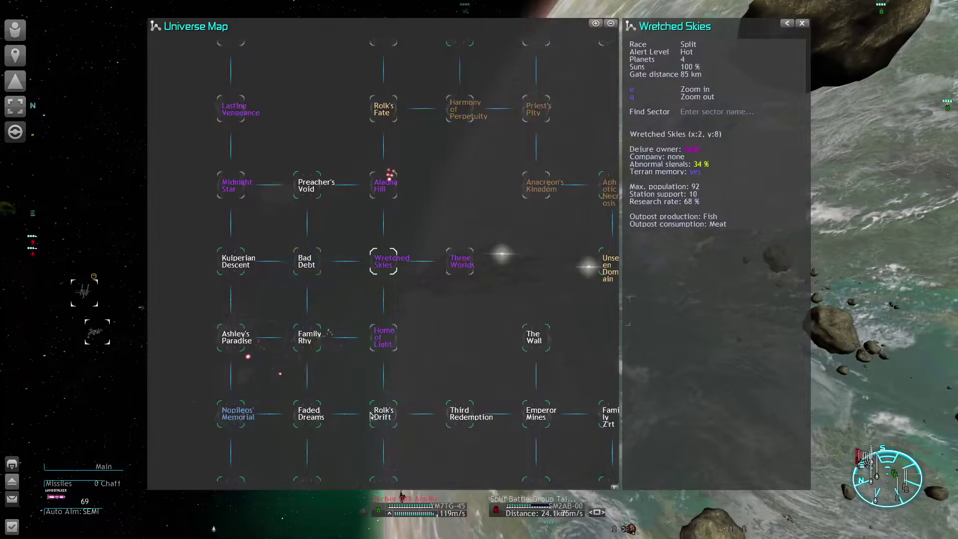
pyautogui.press('Escape')
pyautogui.press('F2')
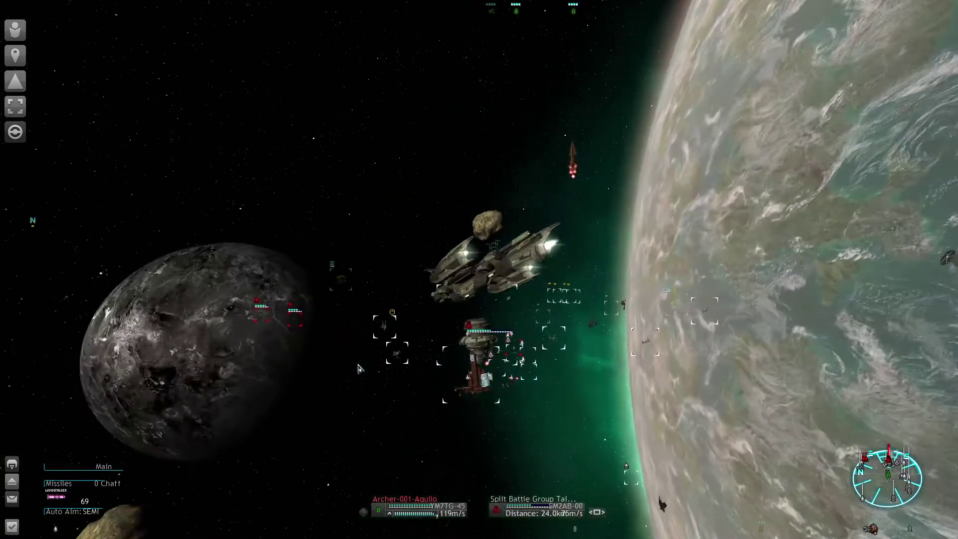
pyautogui.press('F2')
pyautogui.press('F2')
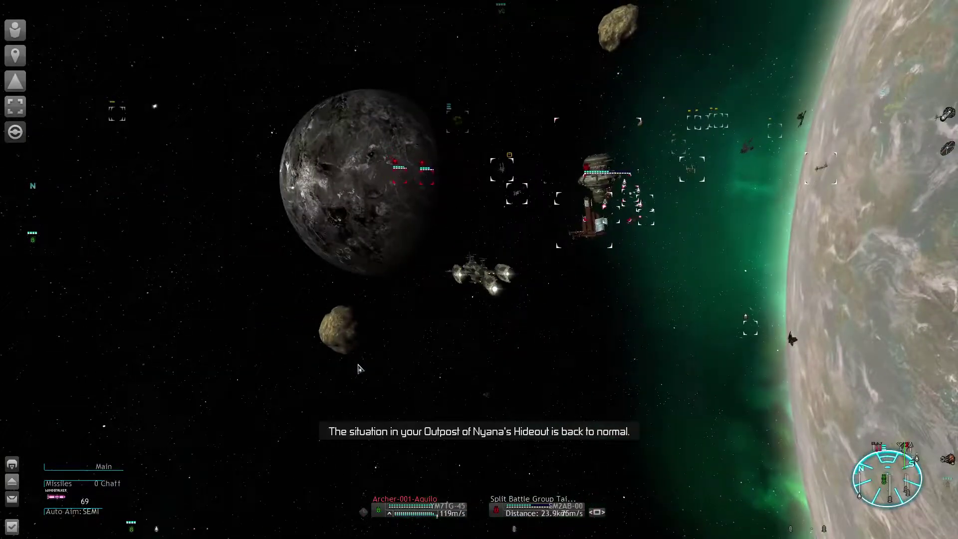
pyautogui.press('F2')
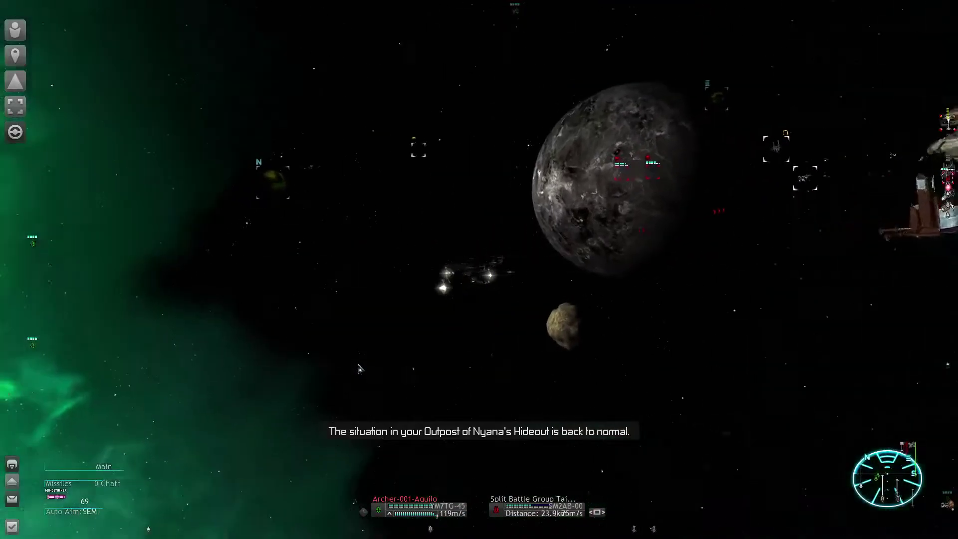